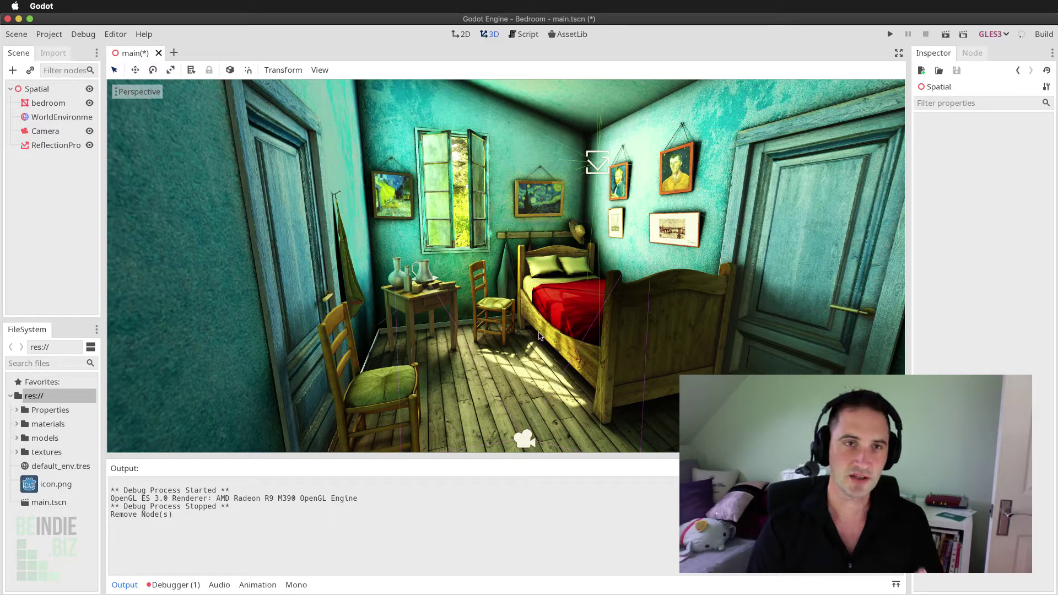
- Look around the furnished room in the 3D viewport and select the bedroom mesh node
{"action": "middle_click_drag", "start_coordinate": [522, 320], "coordinate": [522, 321]}
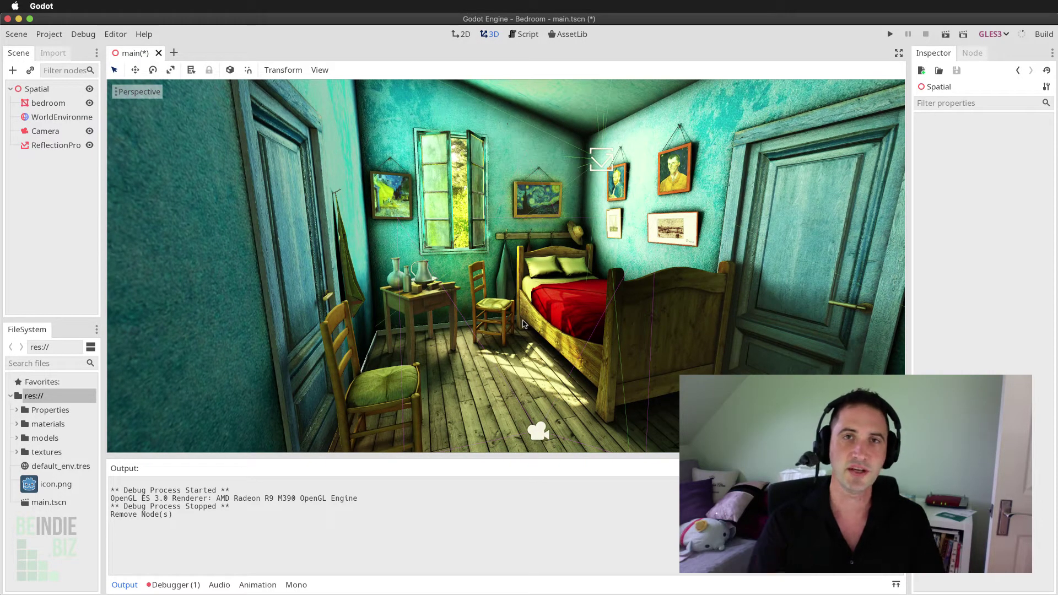
{"action": "mouse_move", "coordinate": [533, 315]}
{"action": "middle_mouse_down"}
{"action": "mouse_move", "coordinate": [534, 302]}
{"action": "mouse_move", "coordinate": [516, 298]}
{"action": "mouse_move", "coordinate": [537, 311]}
{"action": "middle_mouse_up"}
{"action": "scroll", "coordinate": [539, 308], "scroll_direction": "up", "scroll_amount": 3}
{"action": "scroll", "coordinate": [515, 298], "scroll_direction": "down", "scroll_amount": 2}
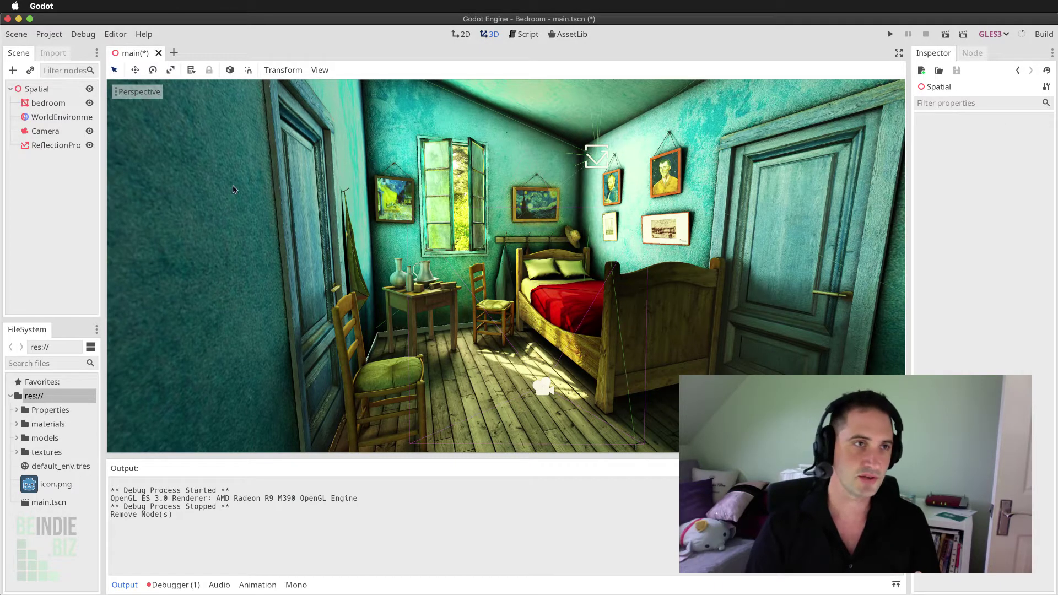
{"action": "left_click", "coordinate": [44, 105]}
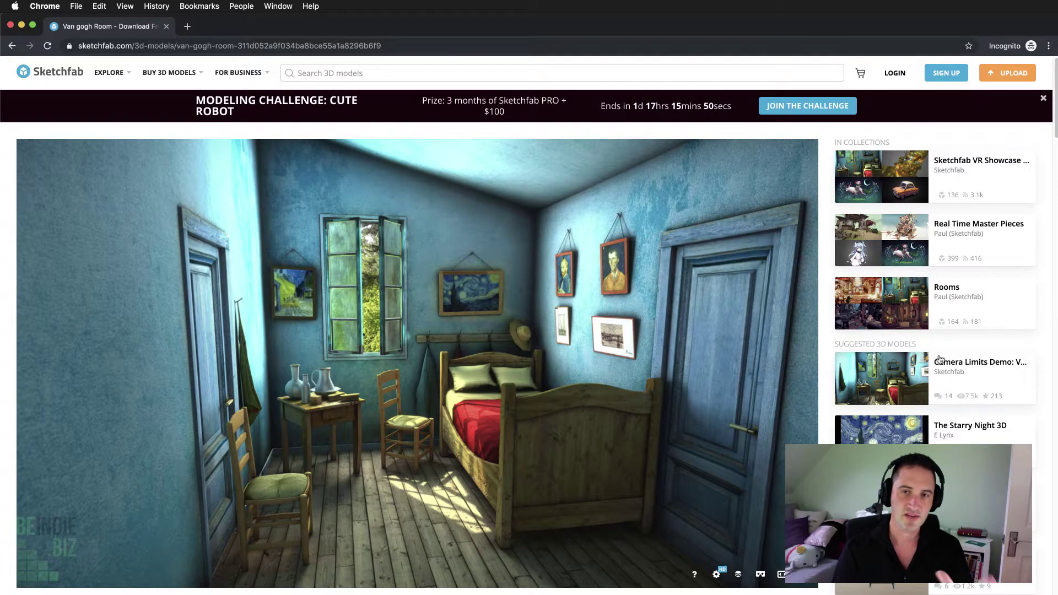
- Examine the Van gogh Room model's title and 3D preview on its Sketchfab page, and return to Godot
{"action": "scroll", "coordinate": [834, 399], "scroll_direction": "down", "scroll_amount": 3}
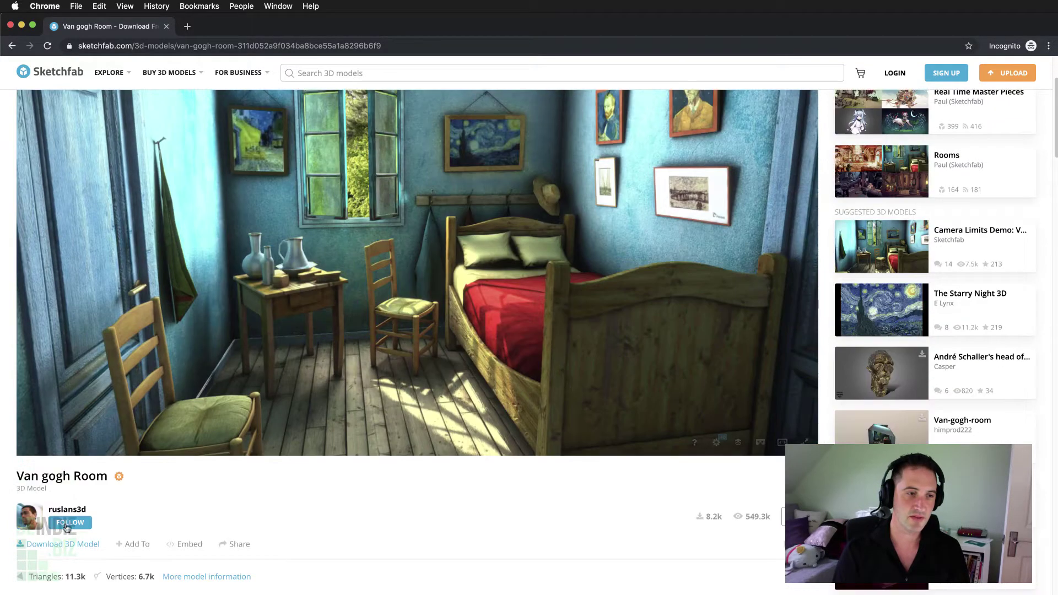
{"action": "left_click_drag", "start_coordinate": [15, 476], "coordinate": [102, 477]}
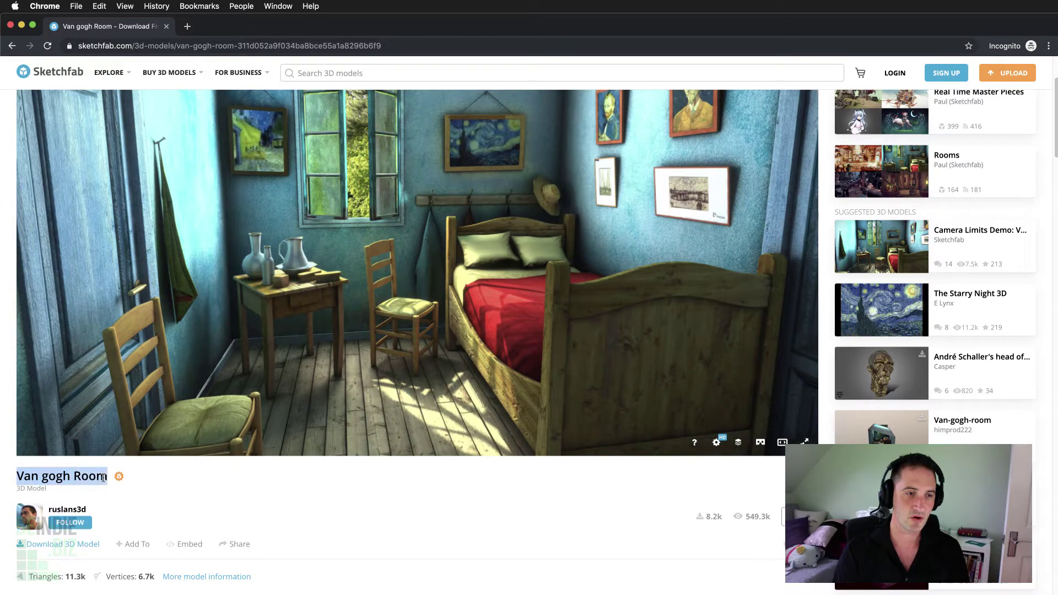
{"action": "left_click", "coordinate": [251, 485]}
{"action": "scroll", "coordinate": [249, 484], "scroll_direction": "up", "scroll_amount": 5}
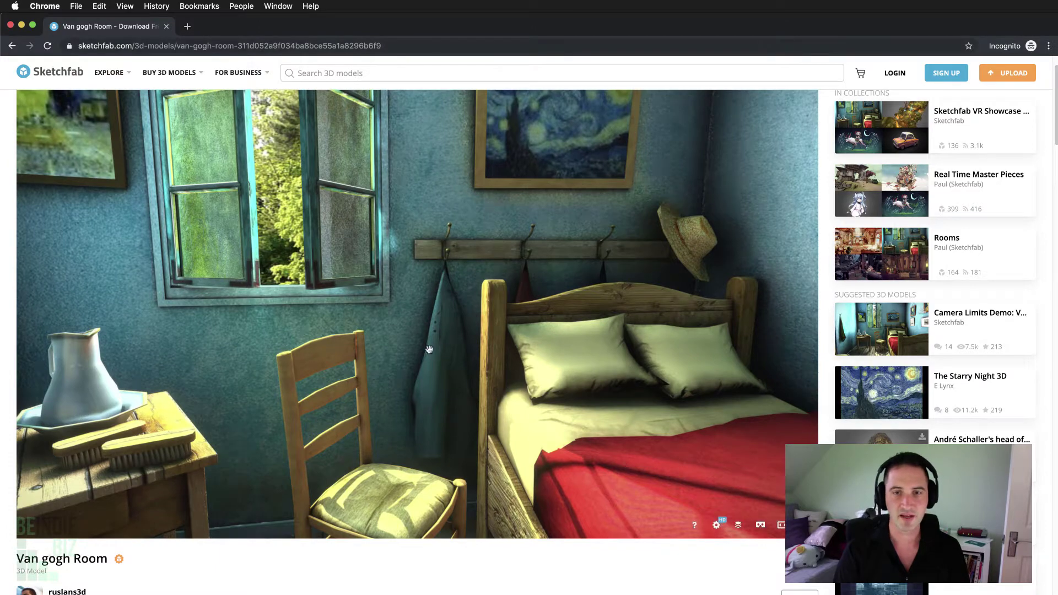
{"action": "scroll", "coordinate": [428, 292], "scroll_direction": "down", "scroll_amount": 5}
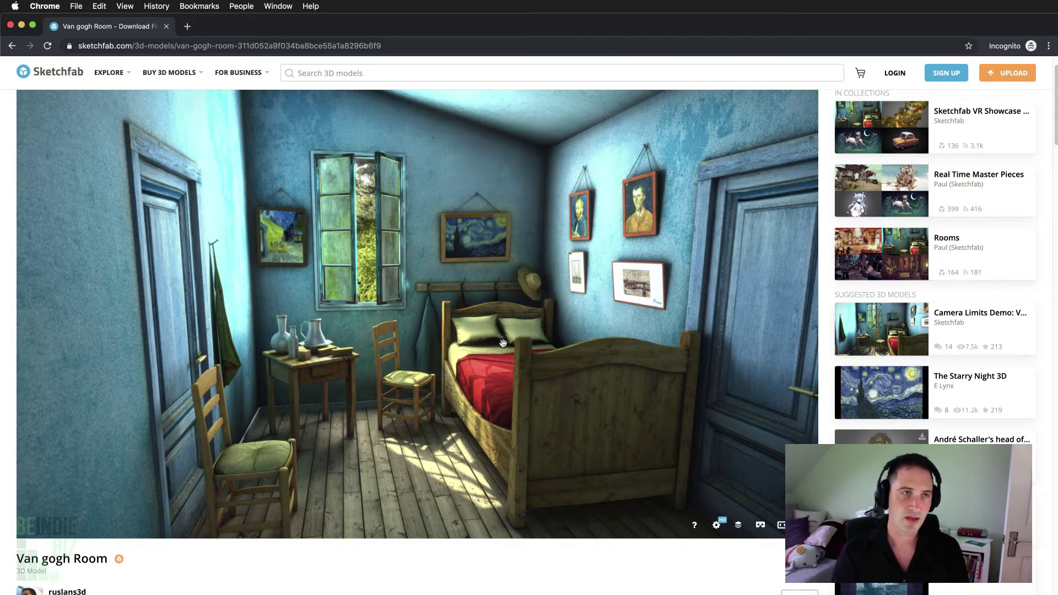
{"action": "left_click", "coordinate": [22, 25]}
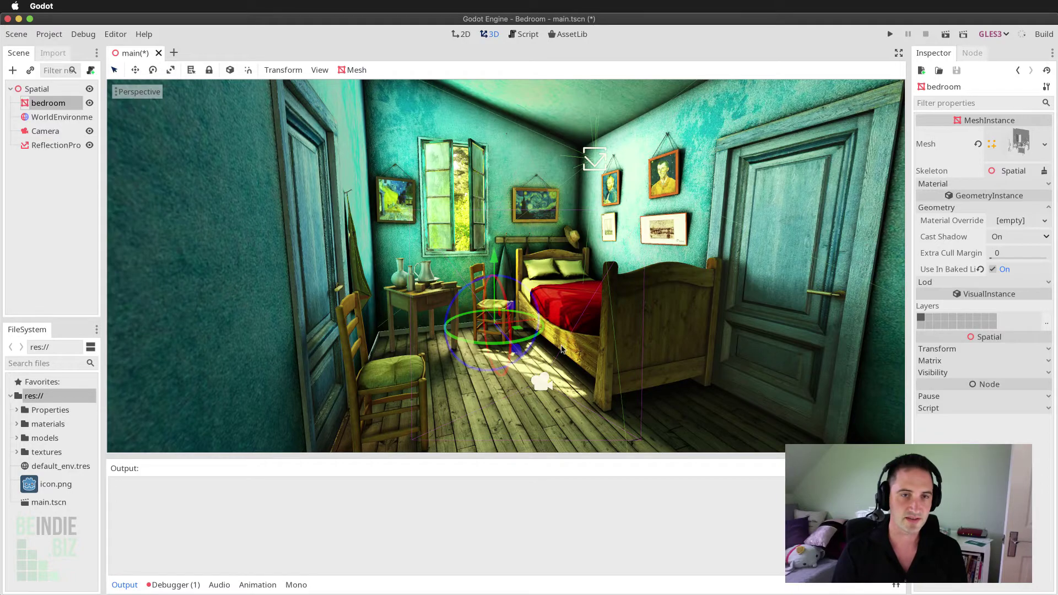
- Display the bedroom mesh as wireframe and examine its geometry from different angles
{"action": "double_click", "coordinate": [48, 103]}
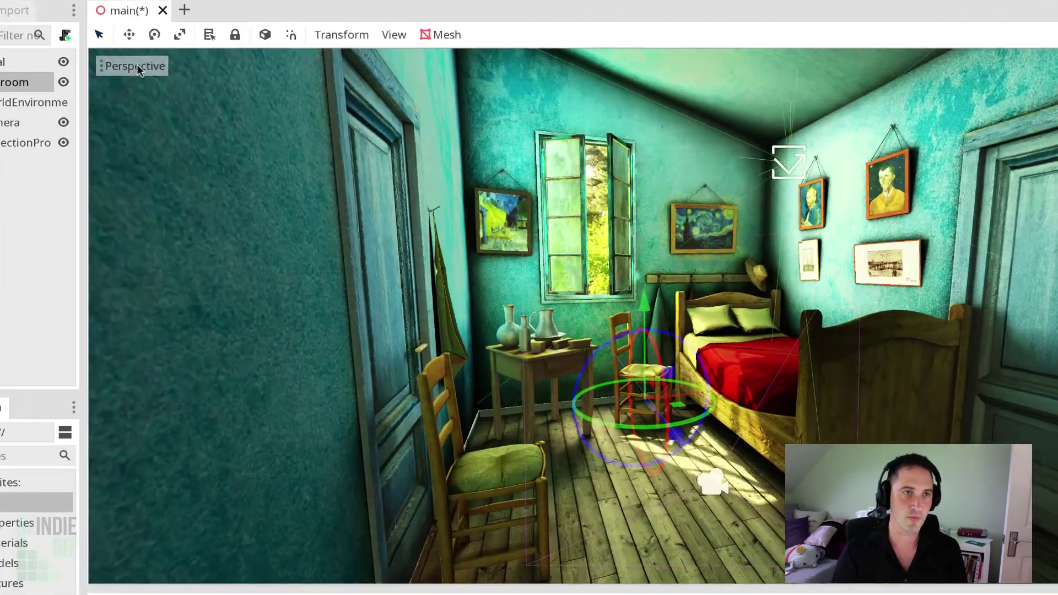
{"action": "left_click", "coordinate": [136, 66]}
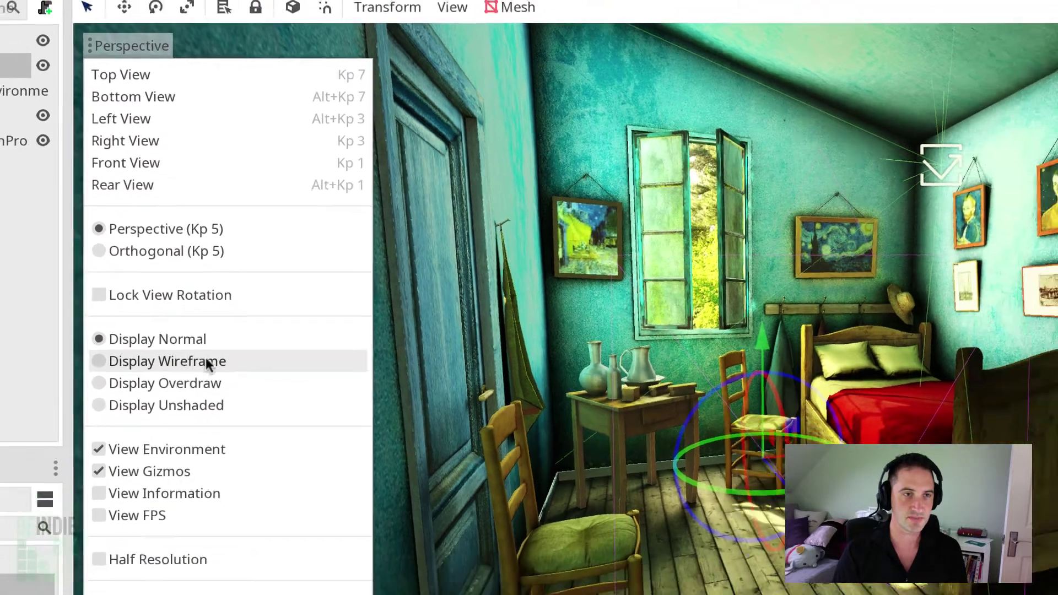
{"action": "left_click", "coordinate": [206, 361]}
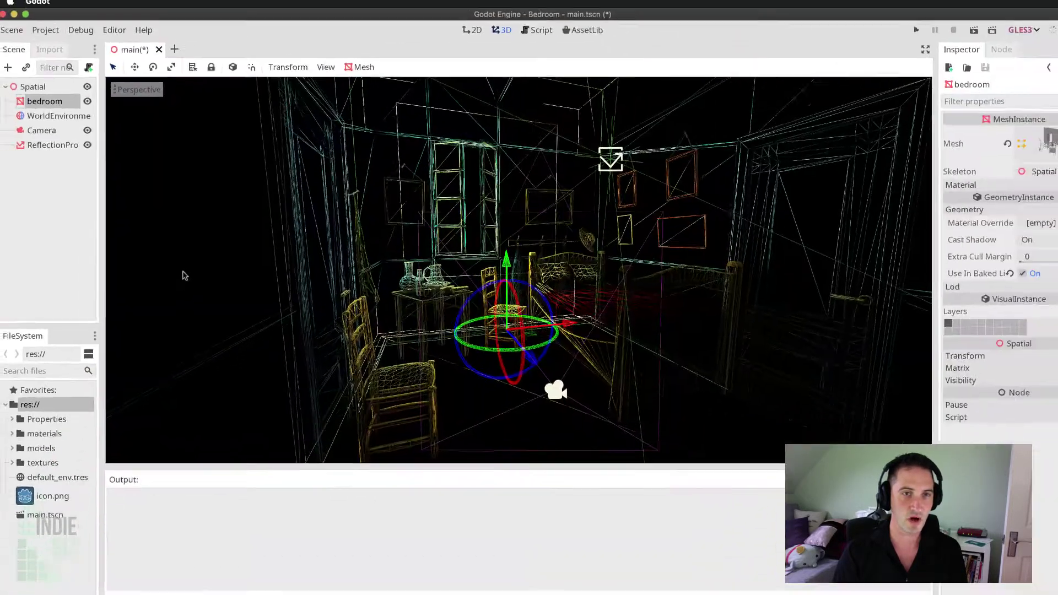
{"action": "middle_click_drag", "start_coordinate": [681, 339], "coordinate": [689, 278]}
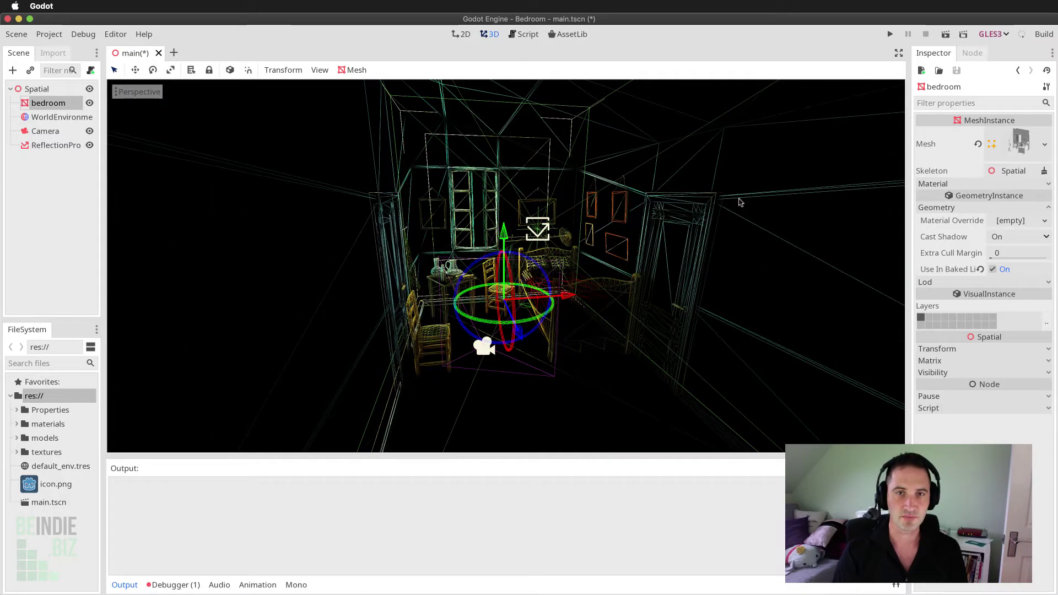
{"action": "middle_click_drag", "start_coordinate": [356, 195], "coordinate": [507, 217]}
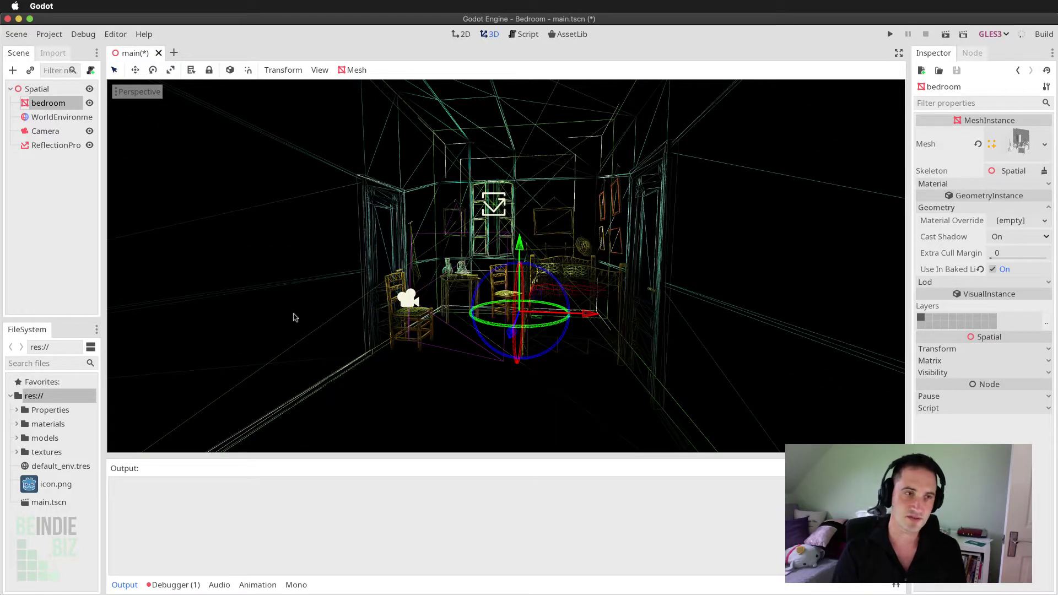
- Restore the viewport's normal display and inspect the textured room close up and from further away
{"action": "left_click", "coordinate": [133, 93]}
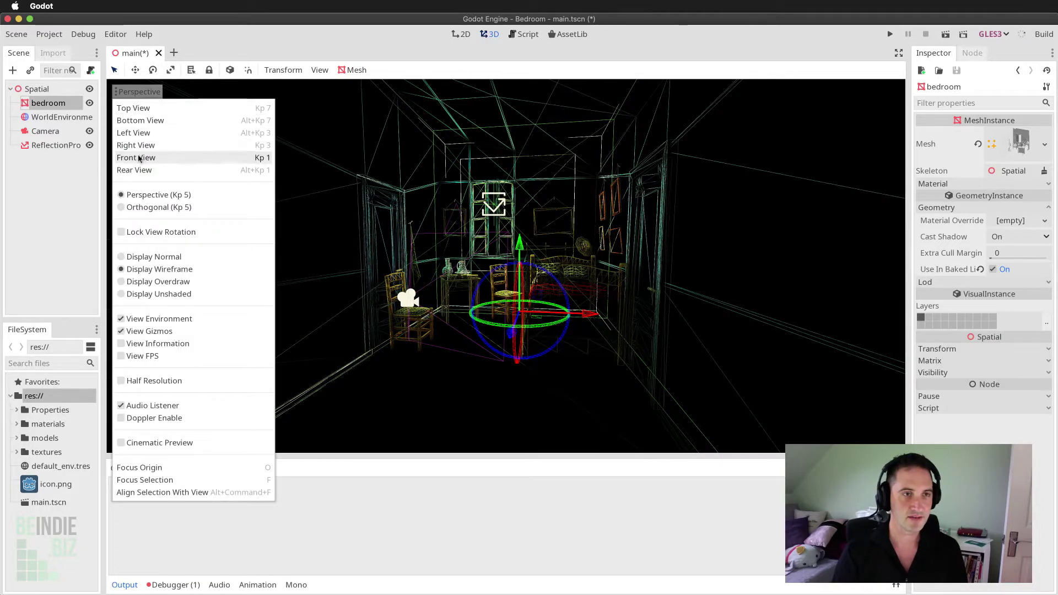
{"action": "left_click", "coordinate": [153, 257]}
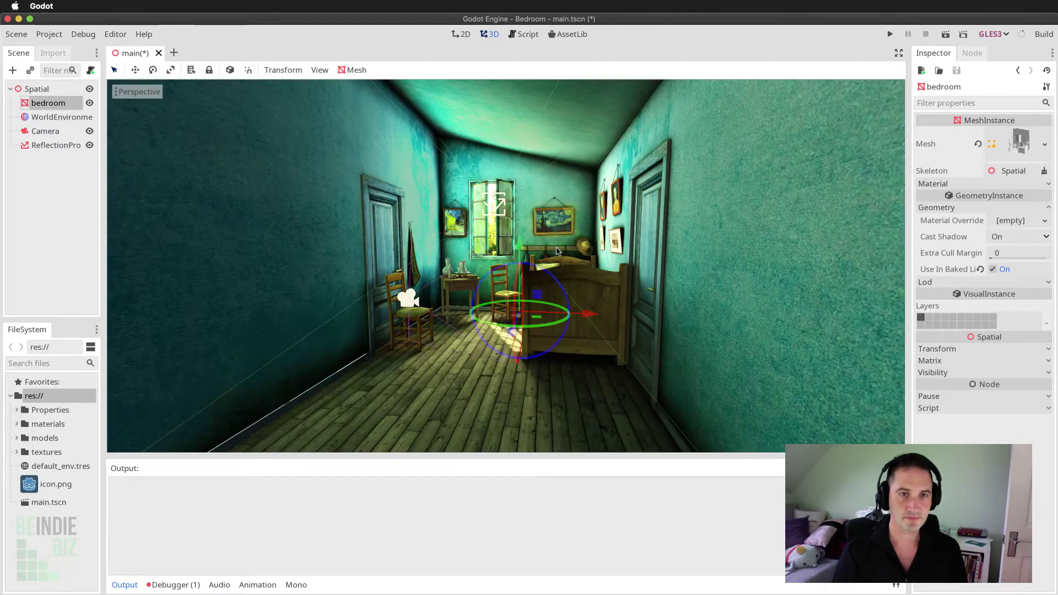
{"action": "scroll", "coordinate": [551, 273], "scroll_direction": "up", "scroll_amount": 10}
{"action": "scroll", "coordinate": [550, 273], "scroll_direction": "down", "scroll_amount": 8}
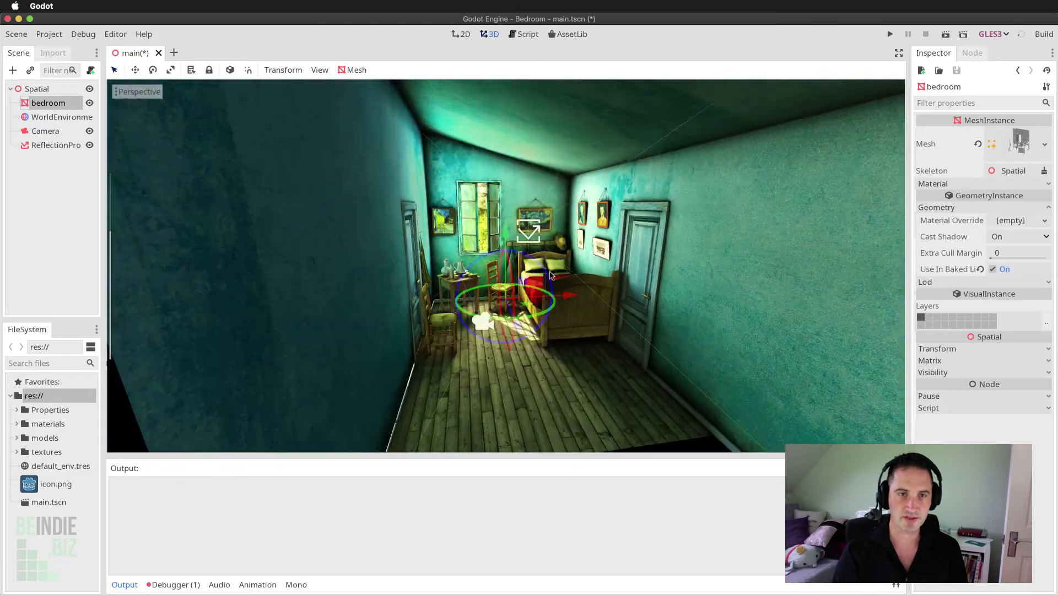
{"action": "scroll", "coordinate": [551, 273], "scroll_direction": "up", "scroll_amount": 7}
{"action": "scroll", "coordinate": [550, 274], "scroll_direction": "down", "scroll_amount": 5}
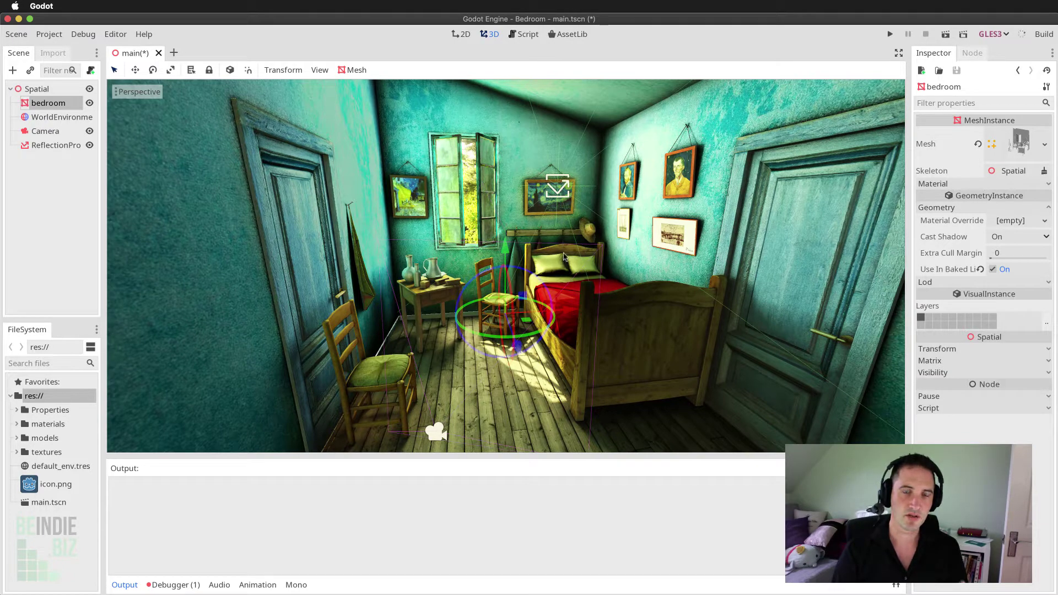
{"action": "scroll", "coordinate": [544, 274], "scroll_direction": "down", "scroll_amount": 2}
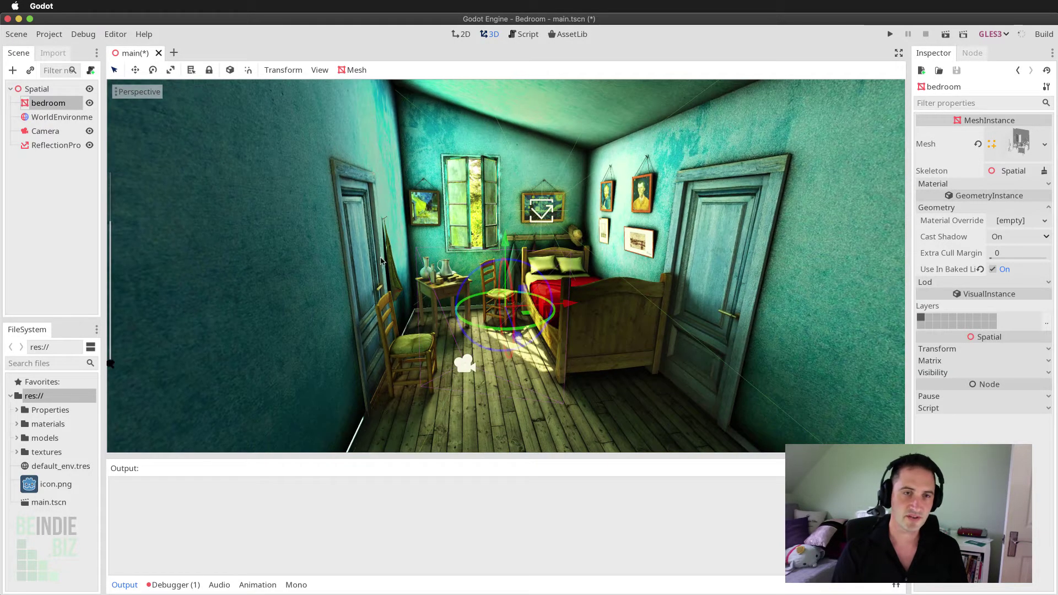
- Create a trimesh static body for the bedroom mesh
{"action": "double_click", "coordinate": [36, 104]}
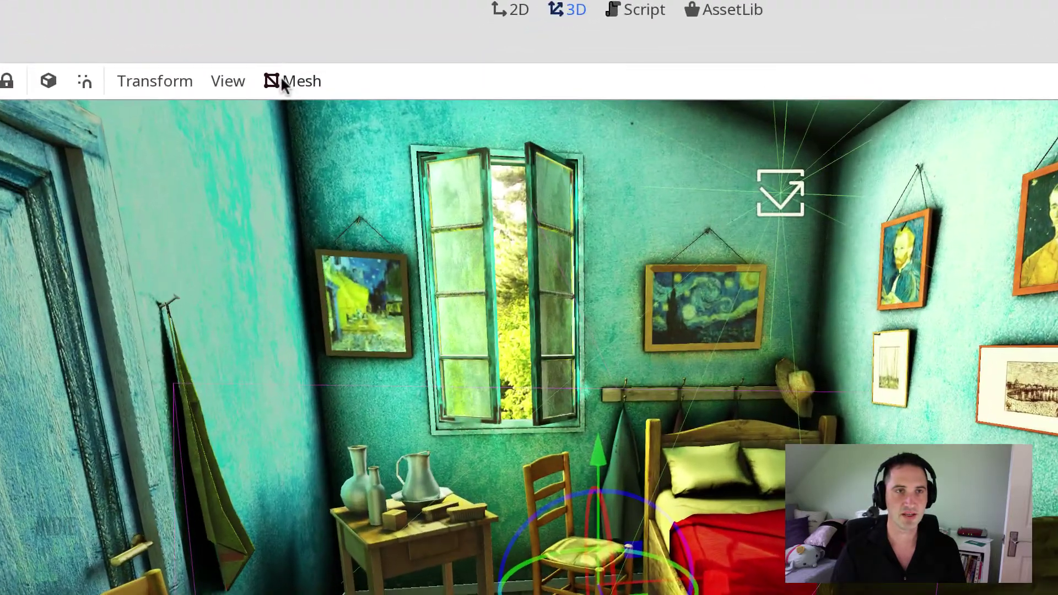
{"action": "left_click", "coordinate": [282, 83]}
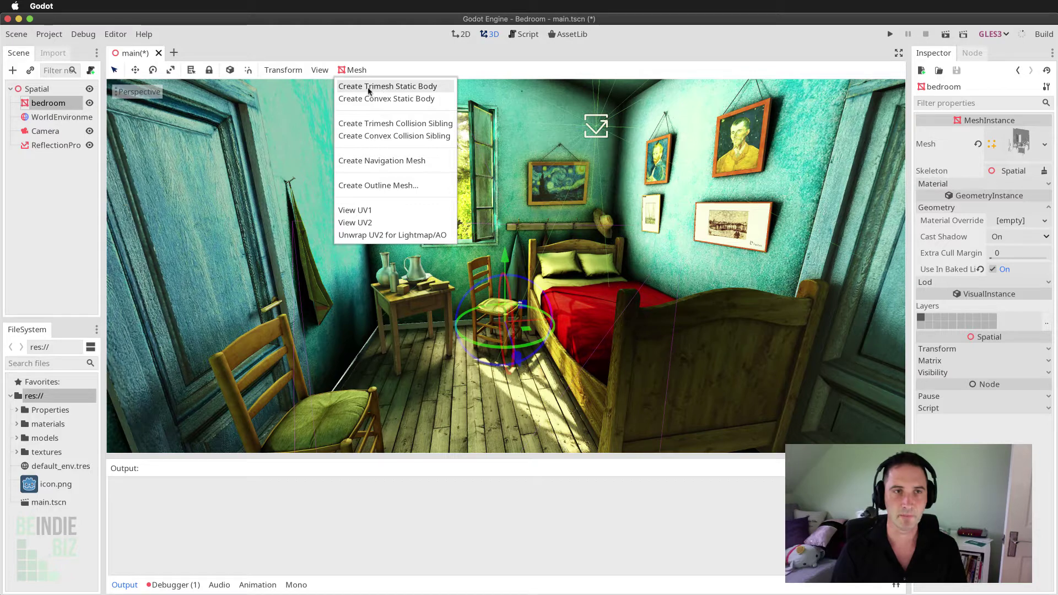
{"action": "left_click", "coordinate": [385, 87]}
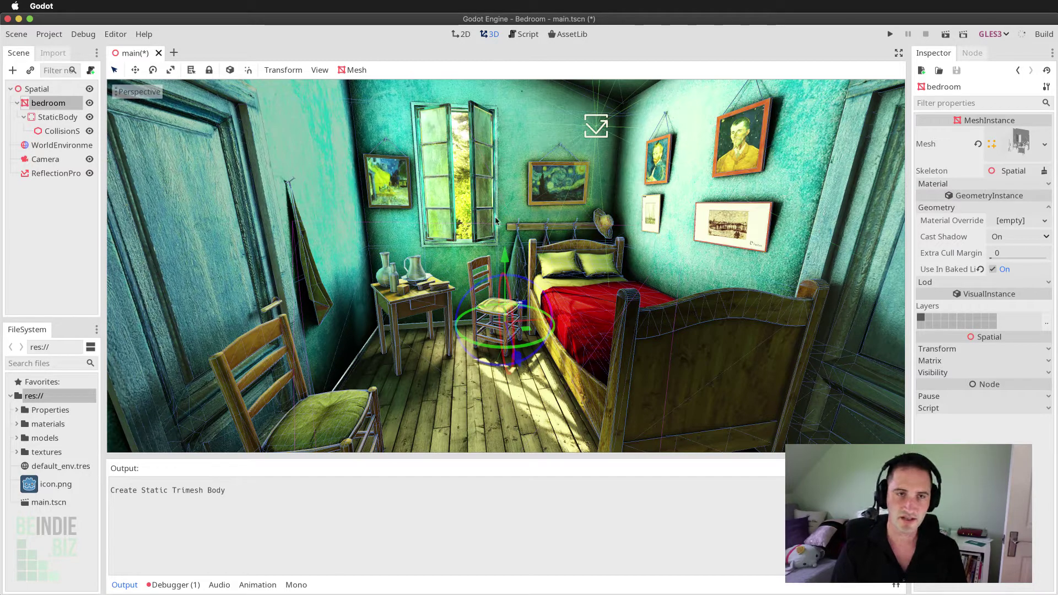
{"action": "scroll", "coordinate": [621, 361], "scroll_direction": "down", "scroll_amount": 4}
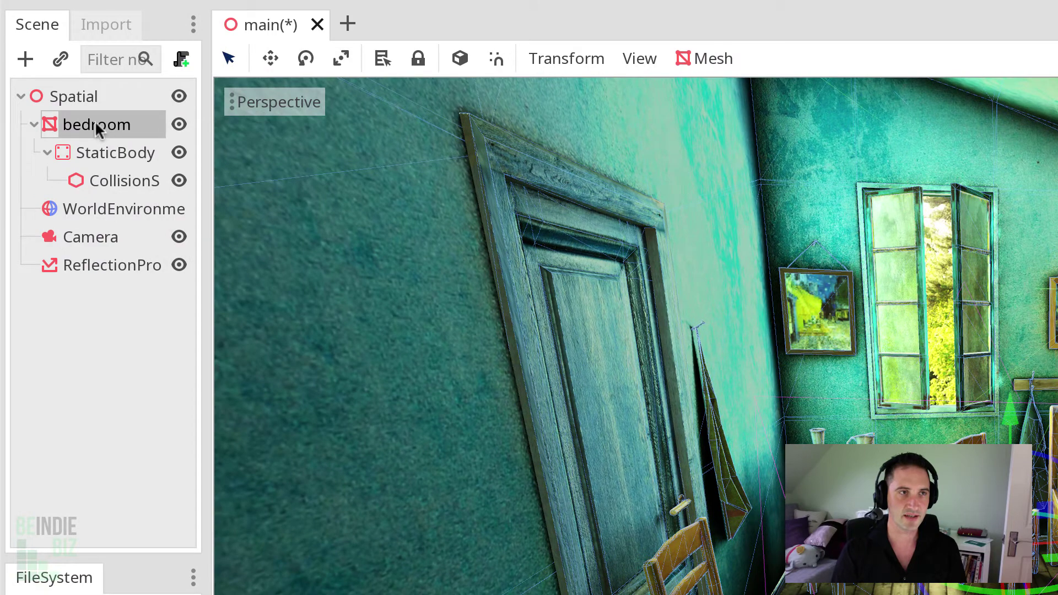
- Inspect the static body and collision shape under bedroom, and review the collision creation options for the mesh
{"action": "left_click", "coordinate": [90, 151]}
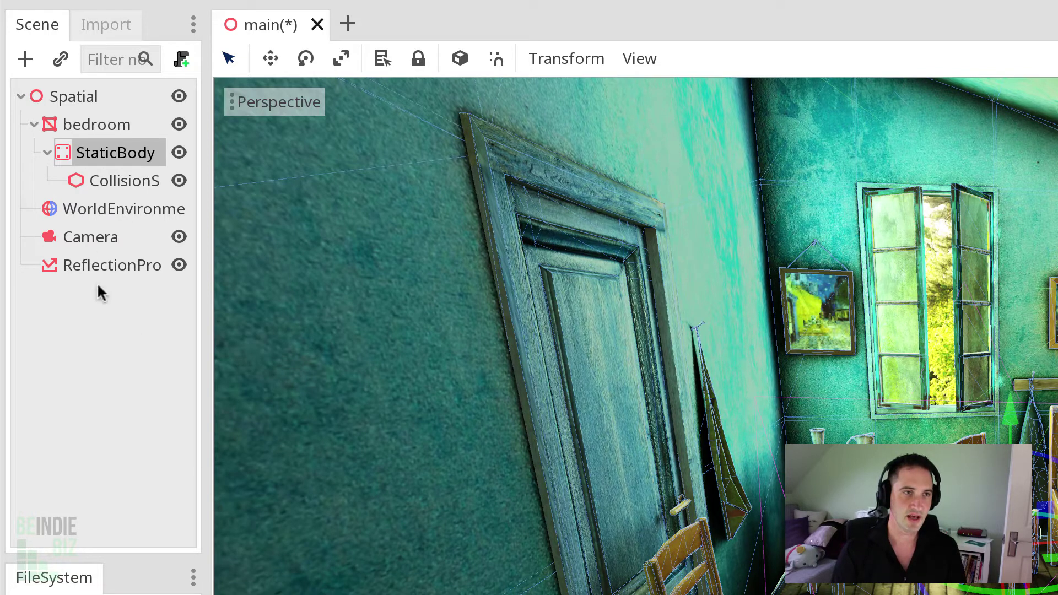
{"action": "left_click", "coordinate": [122, 181]}
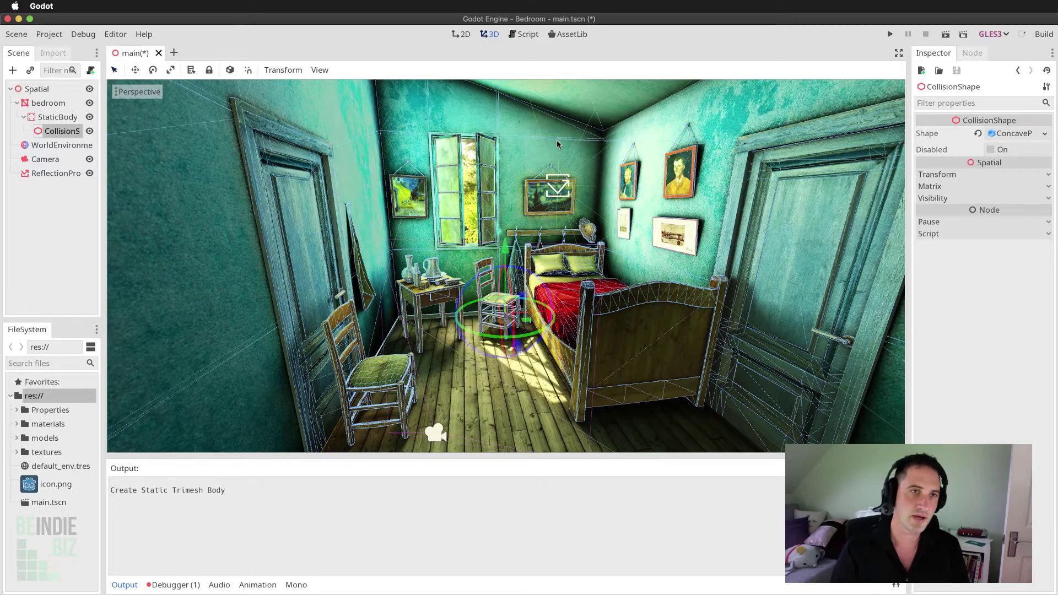
{"action": "left_click", "coordinate": [319, 70]}
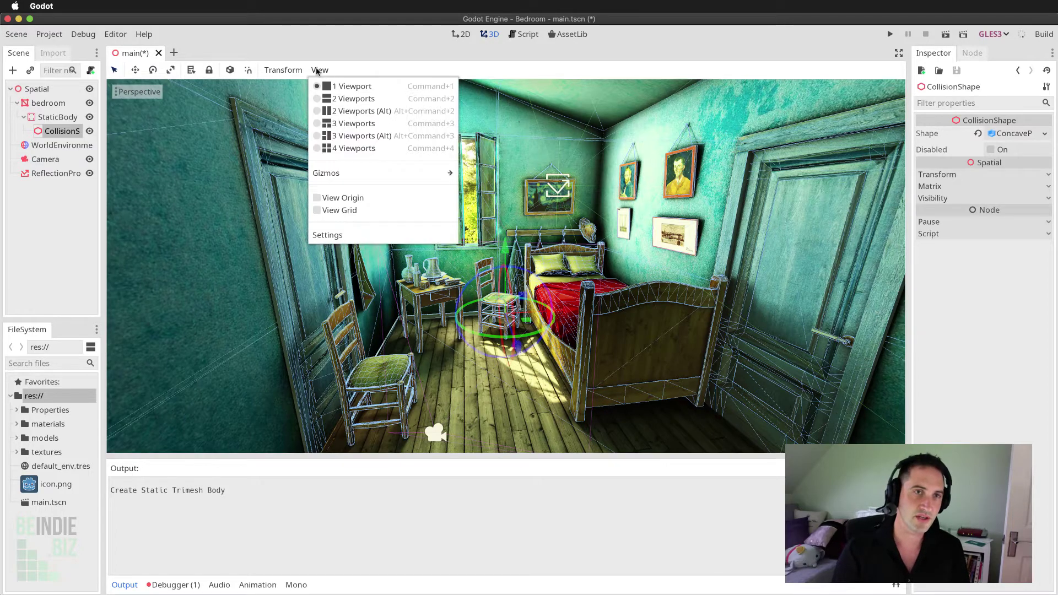
{"action": "left_click", "coordinate": [46, 104]}
{"action": "left_click", "coordinate": [48, 103]}
{"action": "left_click", "coordinate": [356, 71]}
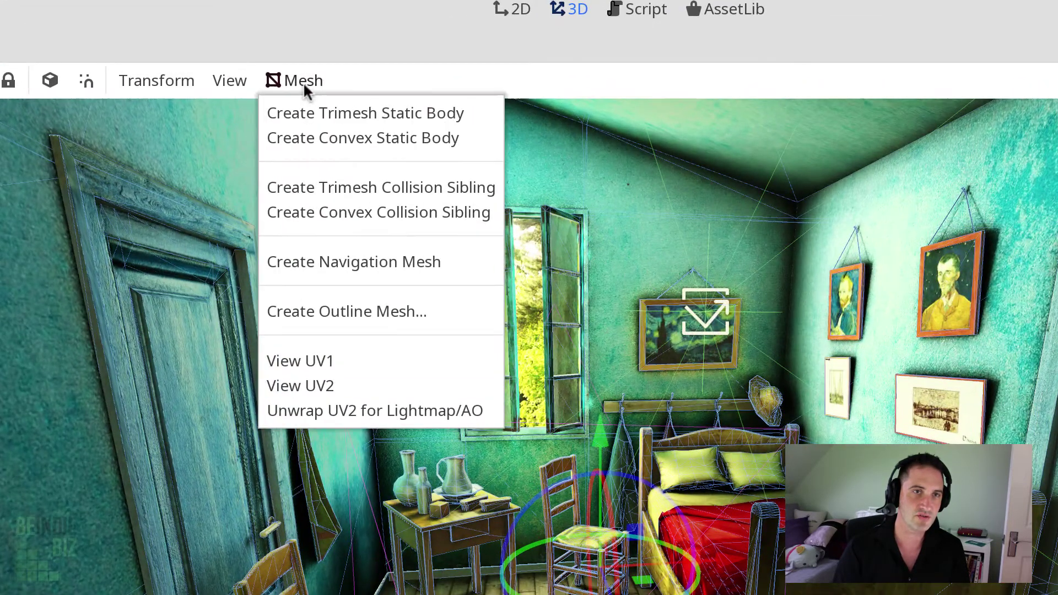
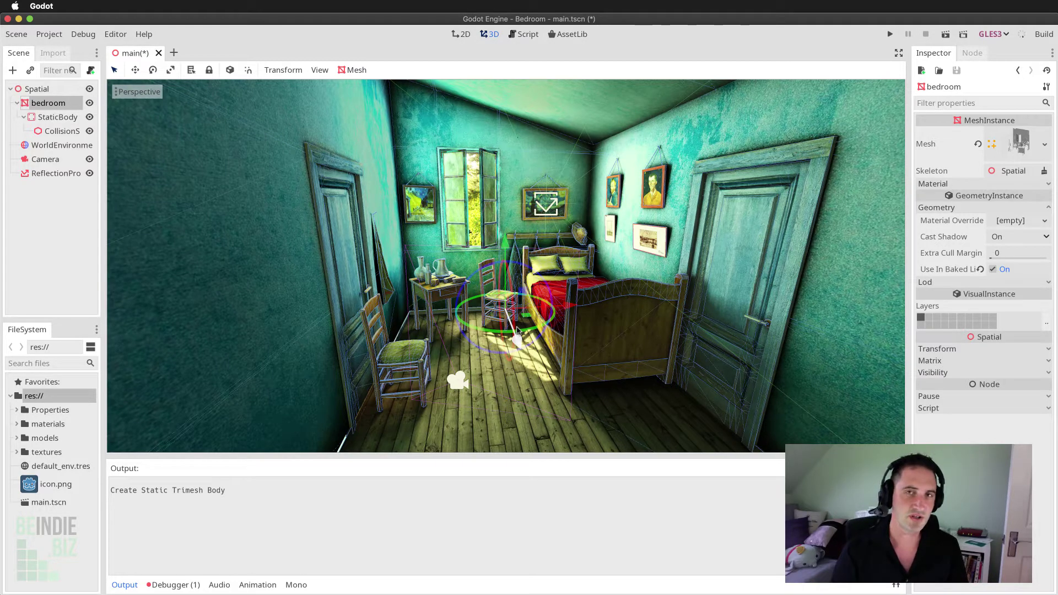
- Add a MeshInstance node as a child of the Spatial root node
{"action": "left_click", "coordinate": [45, 89]}
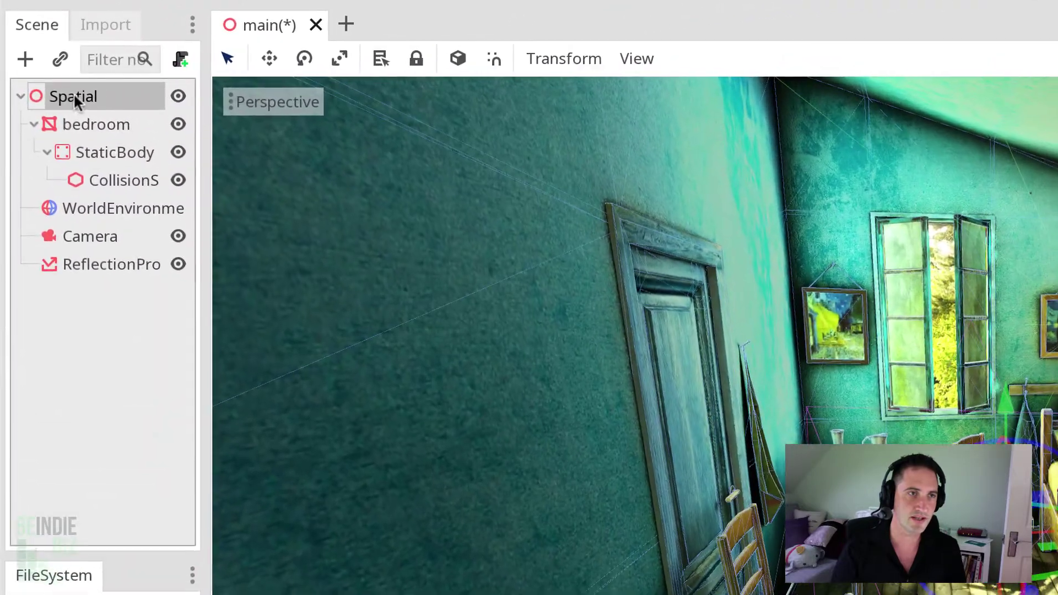
{"action": "right_click", "coordinate": [50, 90]}
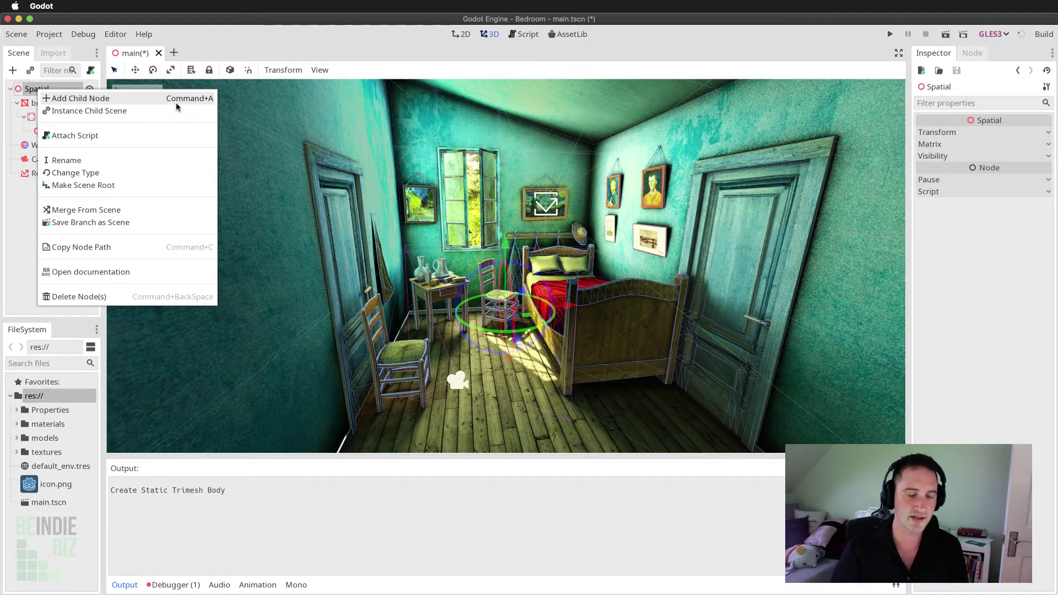
{"action": "left_click", "coordinate": [176, 102]}
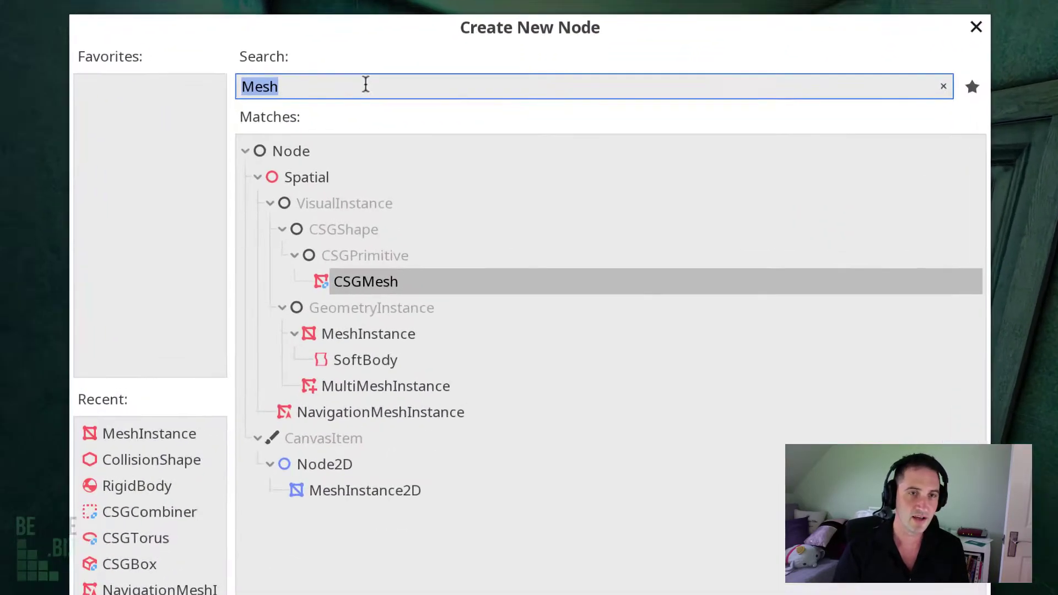
{"action": "type", "text": "Mesh"}
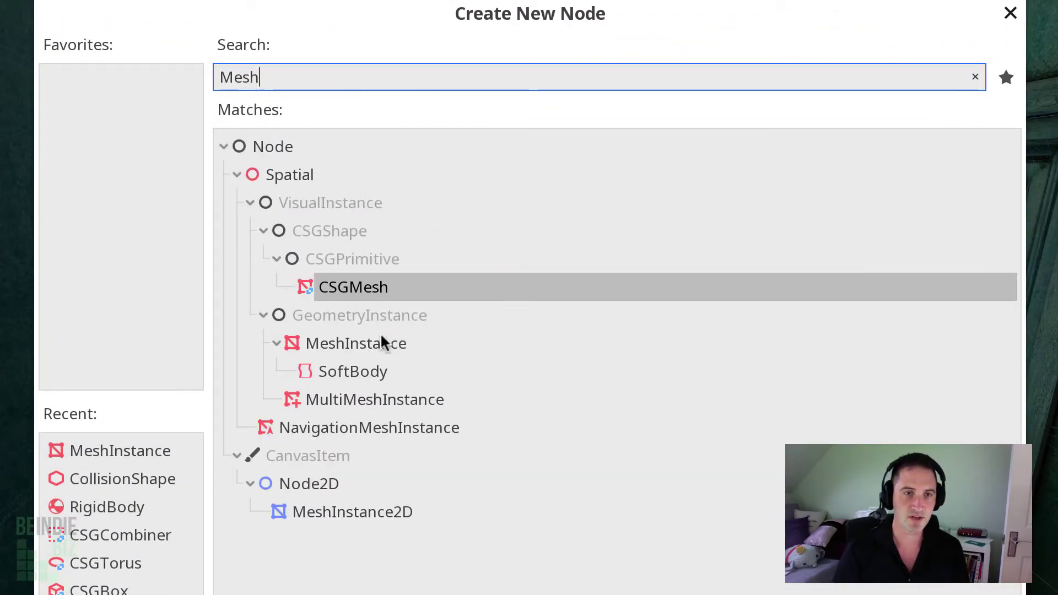
{"action": "left_click", "coordinate": [325, 347]}
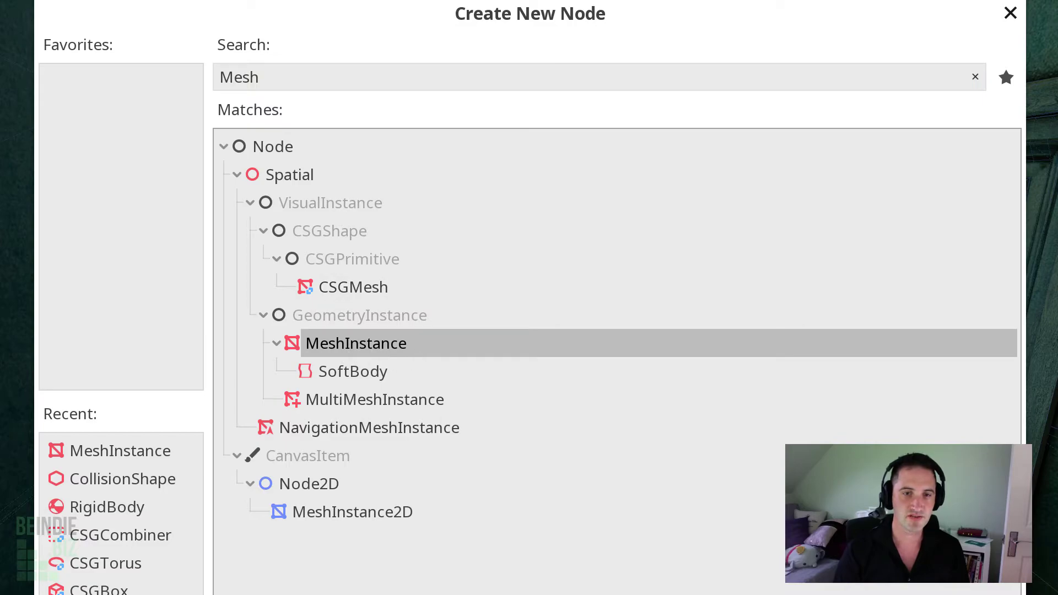
{"action": "left_click", "coordinate": [613, 498]}
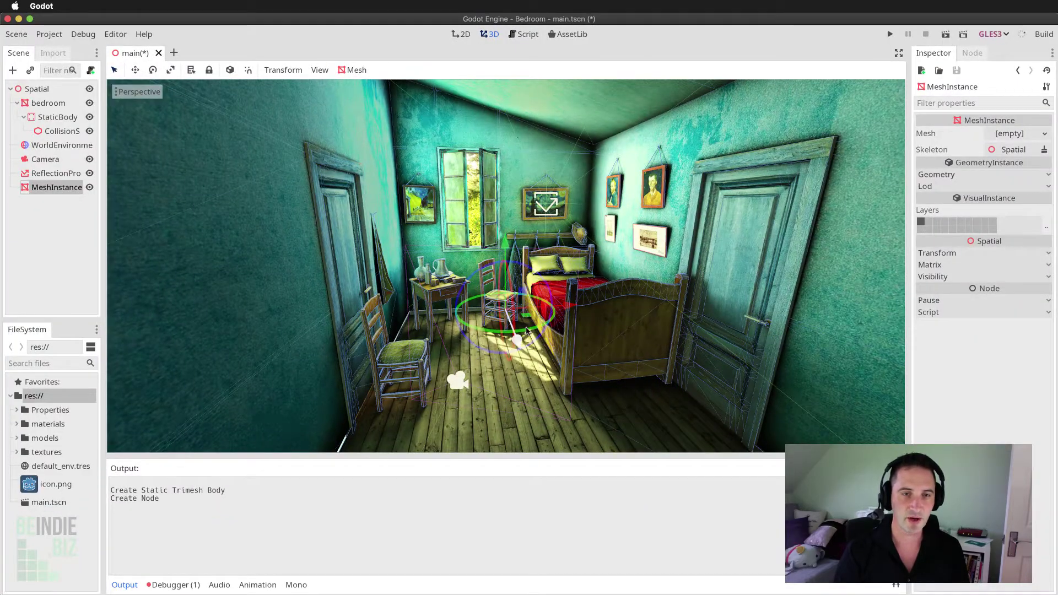
- Widen the Inspector to give the new MeshInstance's properties more room
{"action": "middle_click_drag", "start_coordinate": [526, 329], "coordinate": [499, 328]}
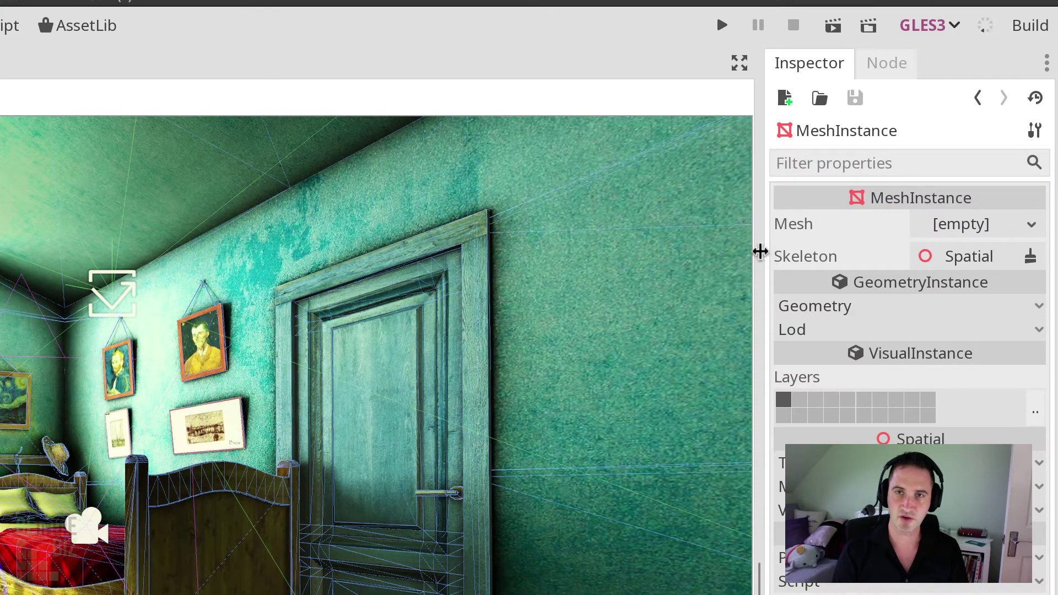
{"action": "left_click_drag", "start_coordinate": [865, 175], "coordinate": [826, 171]}
{"action": "left_click_drag", "start_coordinate": [701, 245], "coordinate": [632, 243]}
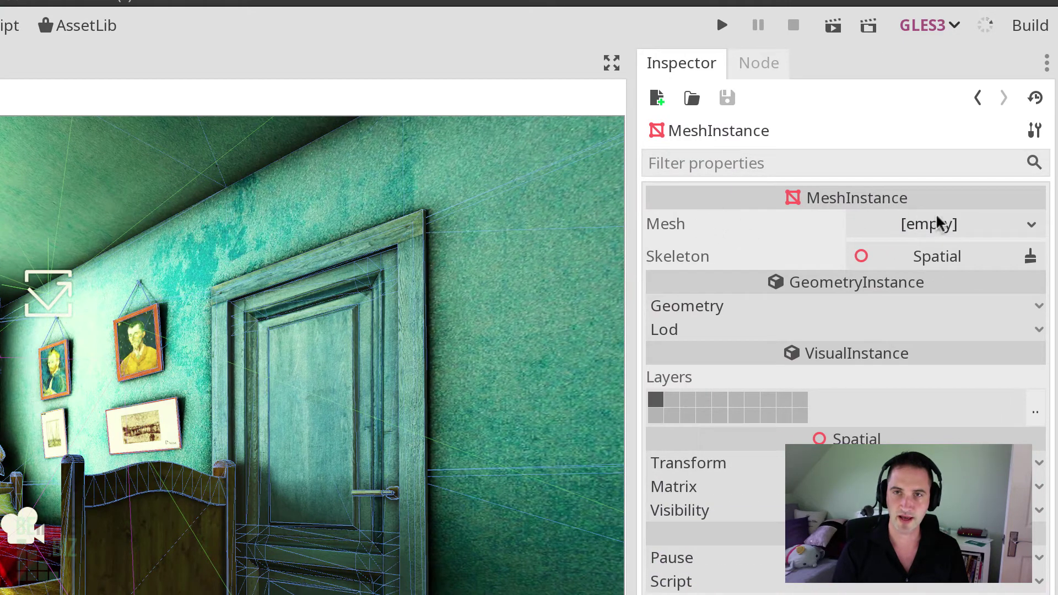
- Assign a new CubeMesh to the MeshInstance and move the cube to about Y 1.487, Z 1.414 inside the room
{"action": "left_click", "coordinate": [968, 227]}
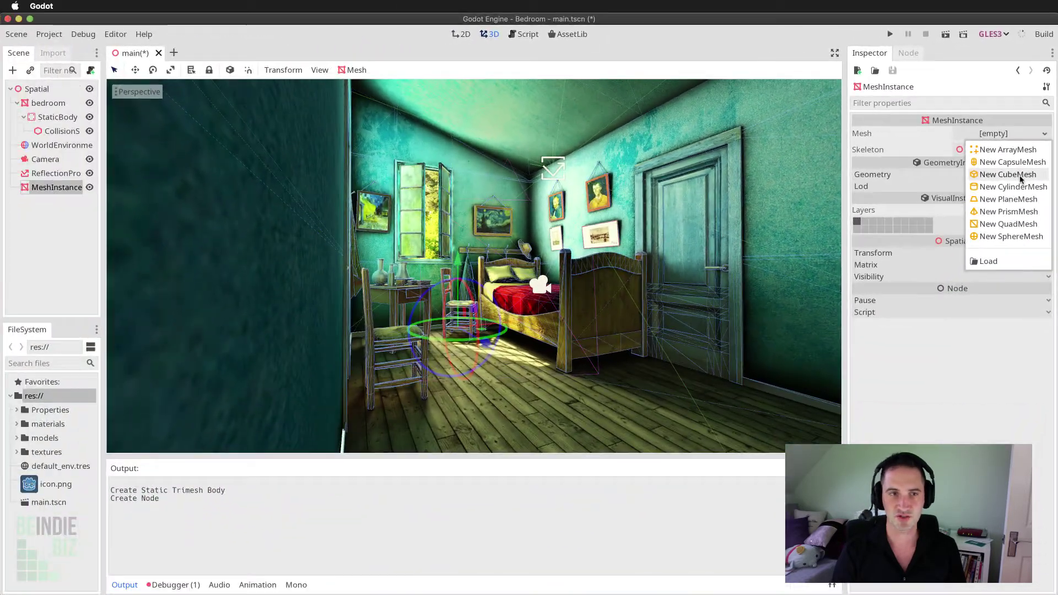
{"action": "left_click", "coordinate": [1008, 174]}
{"action": "middle_click_drag", "start_coordinate": [610, 356], "coordinate": [509, 242]}
{"action": "left_click_drag", "start_coordinate": [509, 242], "coordinate": [435, 284]}
{"action": "middle_click_drag", "start_coordinate": [435, 285], "coordinate": [535, 322]}
{"action": "scroll", "coordinate": [479, 324], "scroll_direction": "up", "scroll_amount": 4}
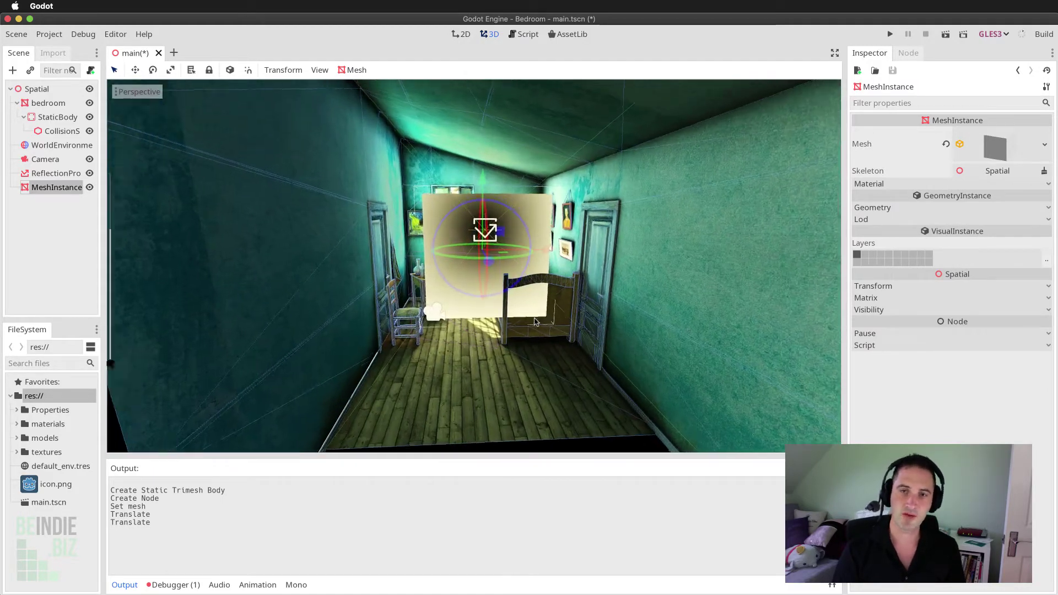
{"action": "left_click", "coordinate": [873, 287]}
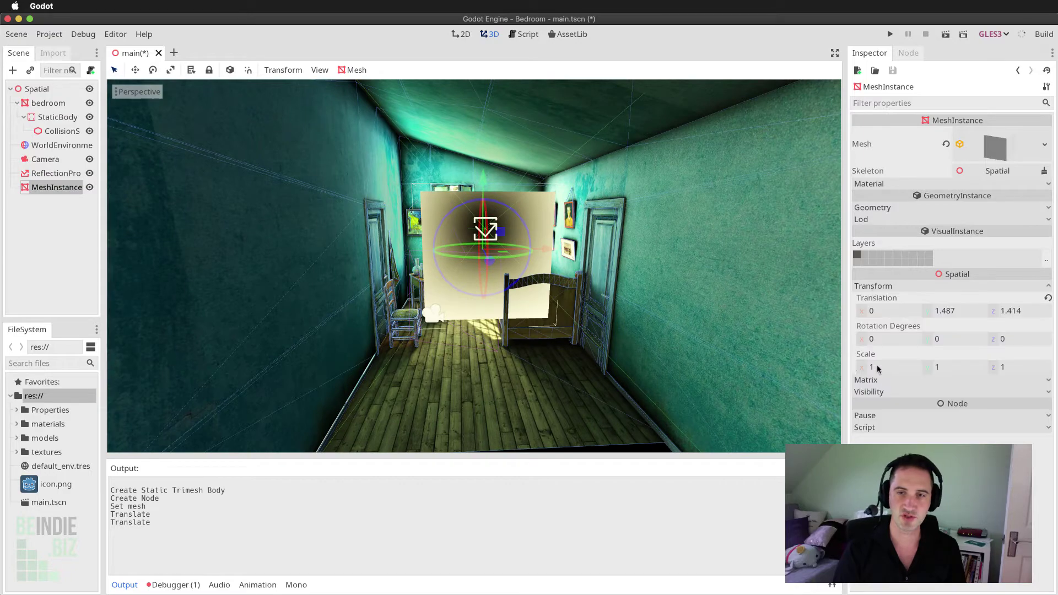
{"action": "left_click", "coordinate": [875, 289]}
{"action": "mouse_move", "coordinate": [507, 310]}
{"action": "middle_mouse_down"}
{"action": "mouse_move", "coordinate": [518, 317]}
{"action": "mouse_move", "coordinate": [503, 315]}
{"action": "middle_mouse_up"}
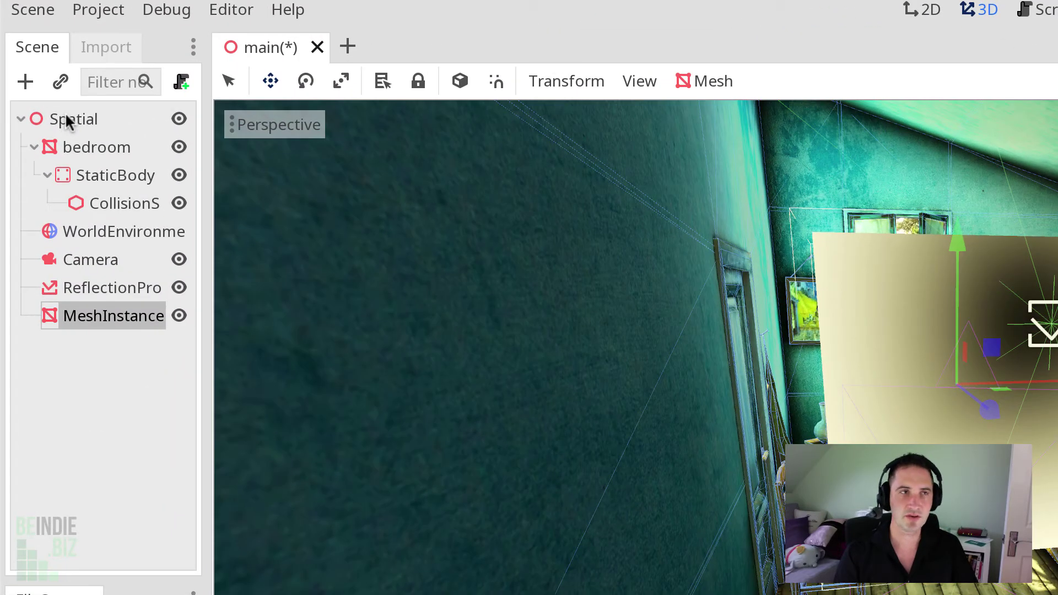
- Add a RigidBody node as a child of the Spatial root node
{"action": "left_click", "coordinate": [65, 120]}
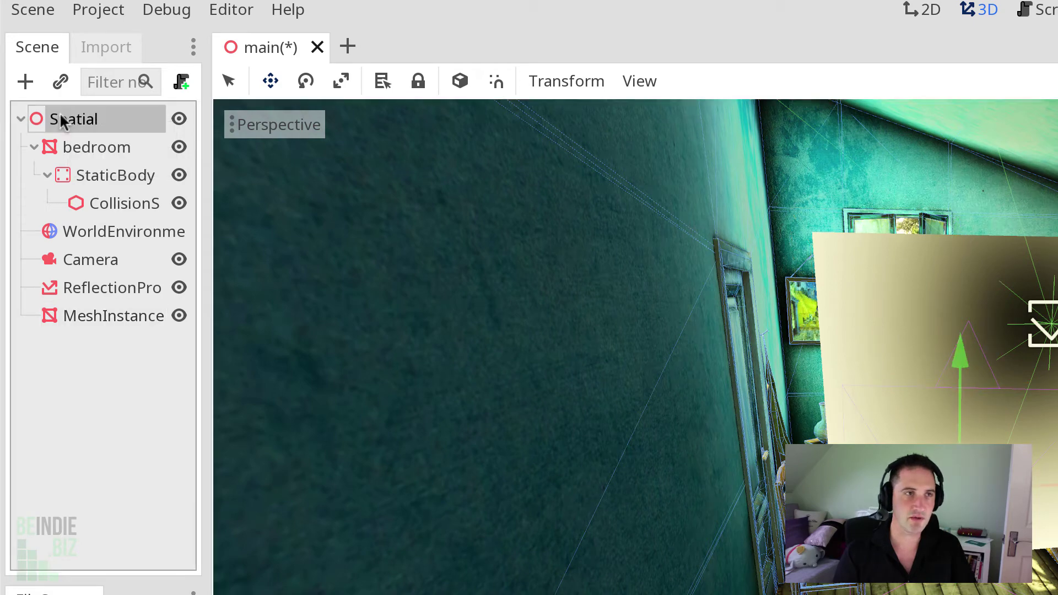
{"action": "right_click", "coordinate": [97, 122]}
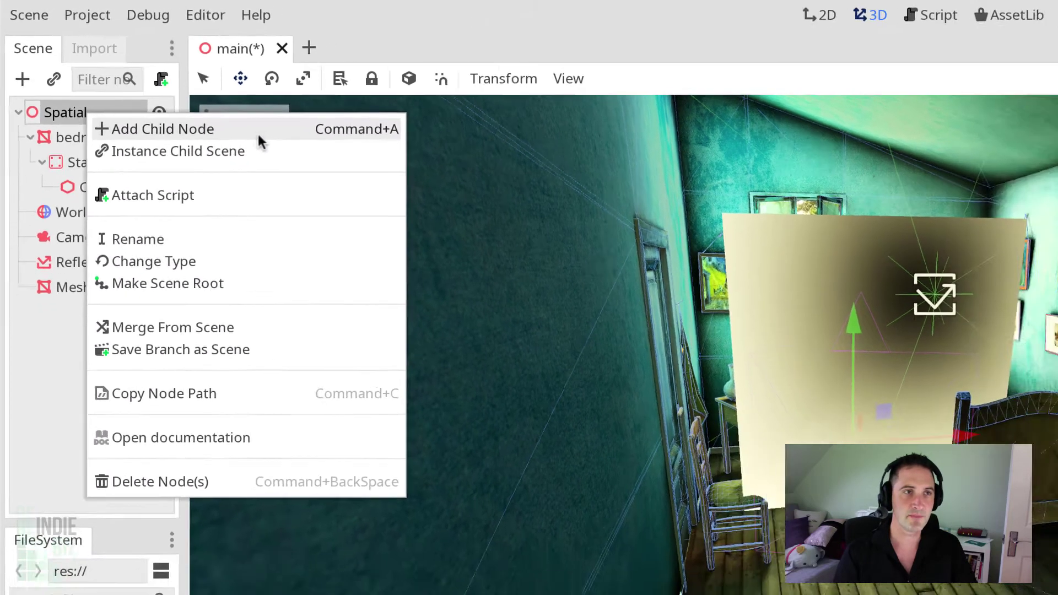
{"action": "left_click", "coordinate": [237, 140]}
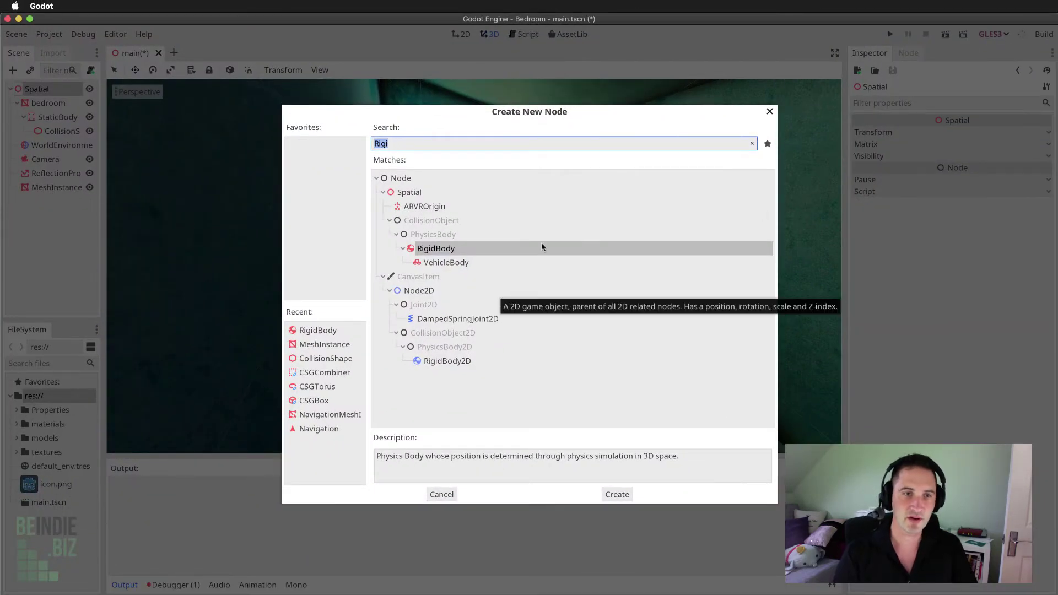
{"action": "left_click", "coordinate": [429, 249]}
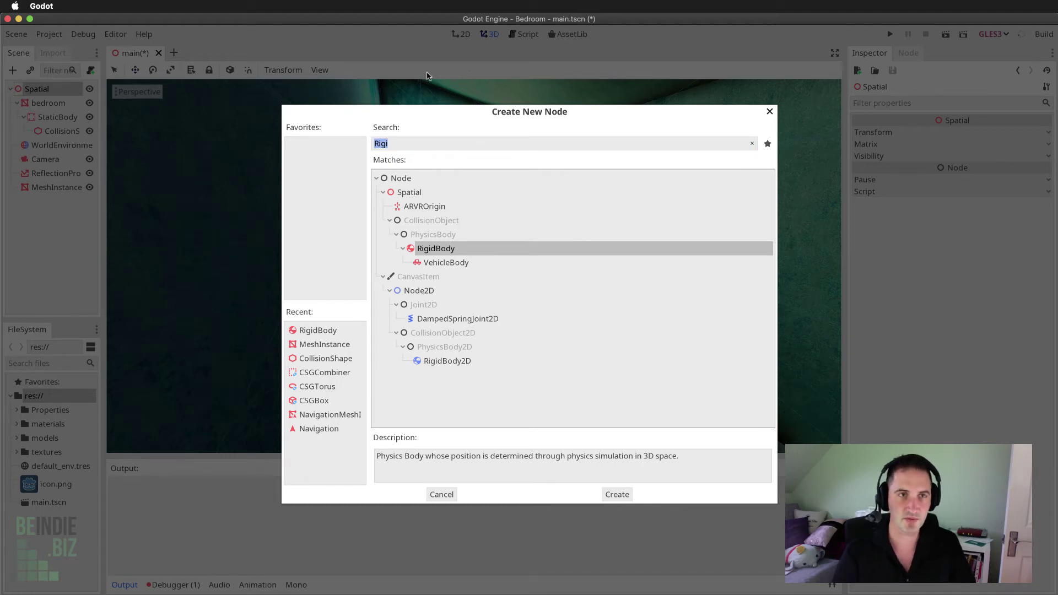
{"action": "left_click", "coordinate": [430, 250]}
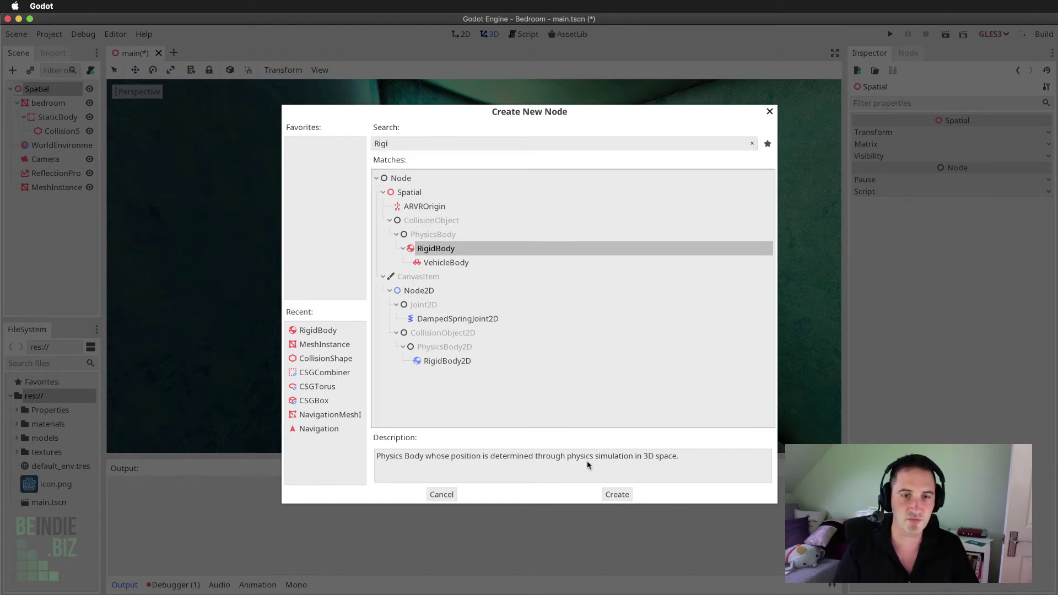
{"action": "left_click", "coordinate": [615, 494]}
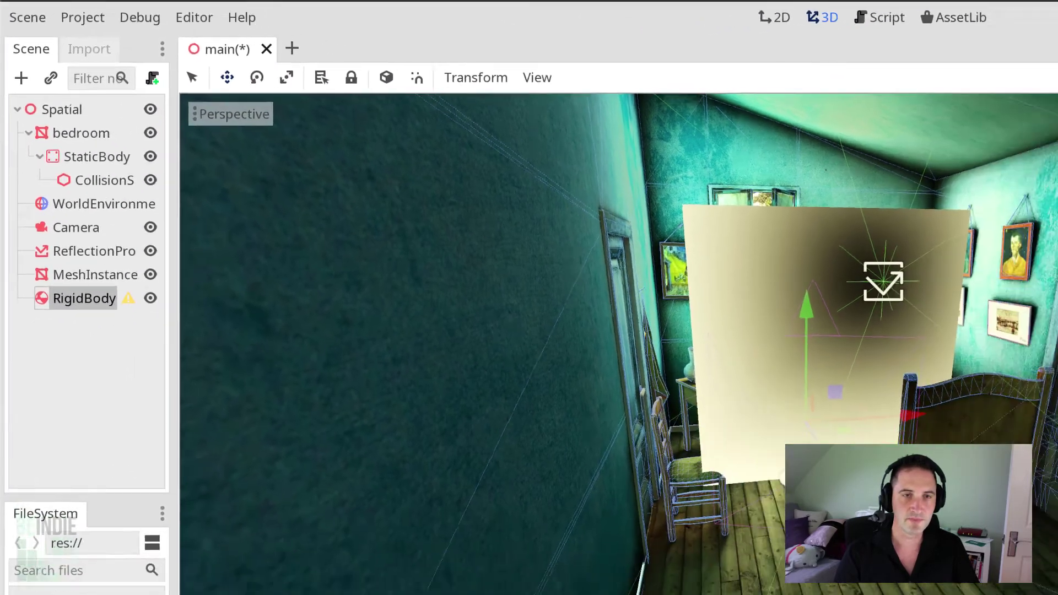
- Move the RigidBody outside in front of the room, undoing the last small adjustment
{"action": "scroll", "coordinate": [606, 309], "scroll_direction": "down", "scroll_amount": 5}
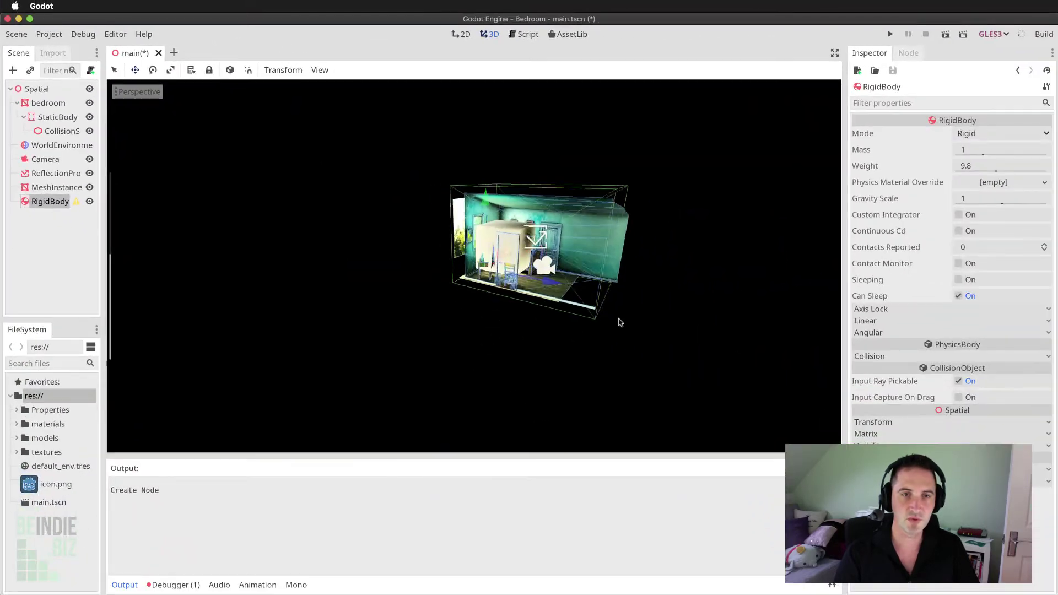
{"action": "left_click_drag", "start_coordinate": [606, 309], "coordinate": [801, 324]}
{"action": "middle_click_drag", "start_coordinate": [802, 324], "coordinate": [672, 326]}
{"action": "left_click_drag", "start_coordinate": [628, 344], "coordinate": [630, 353]}
{"action": "key", "text": "super+z"}
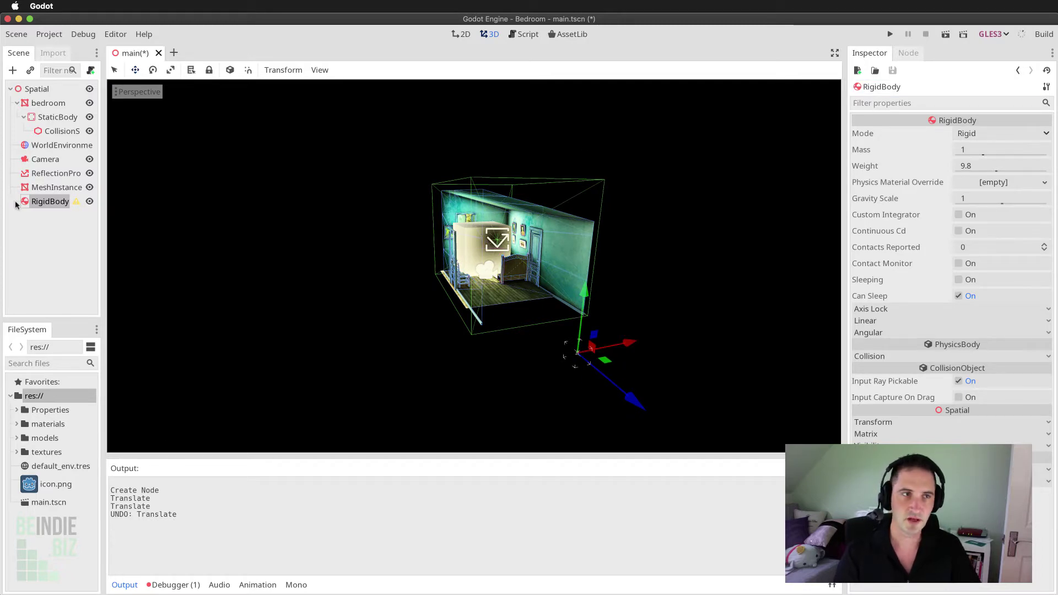
- Rename the RigidBody node as rgBox
{"action": "double_click", "coordinate": [50, 201]}
{"action": "type", "text": "gBox"}
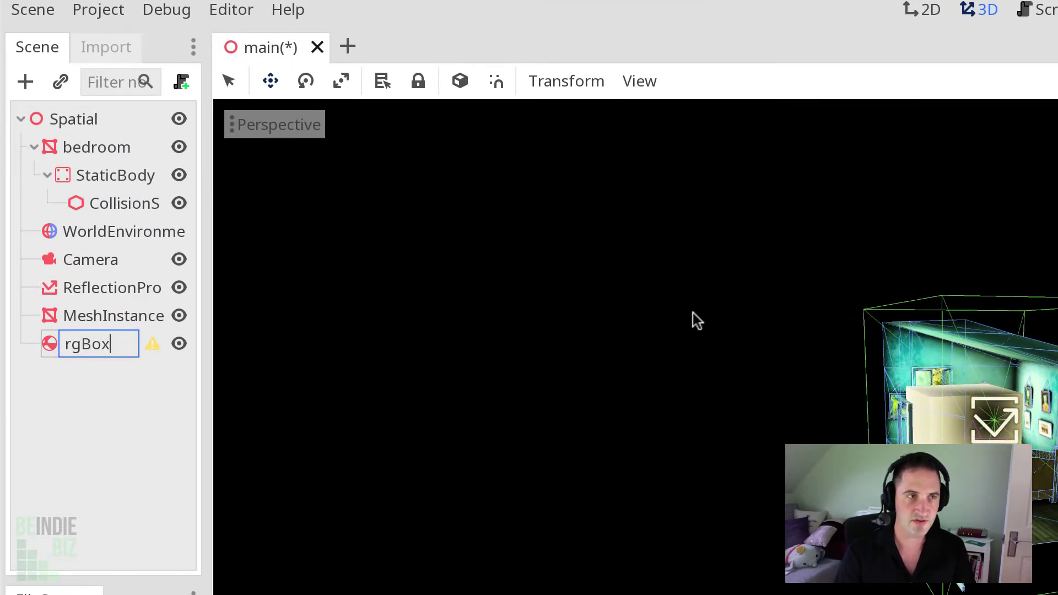
{"action": "key", "text": "Return"}
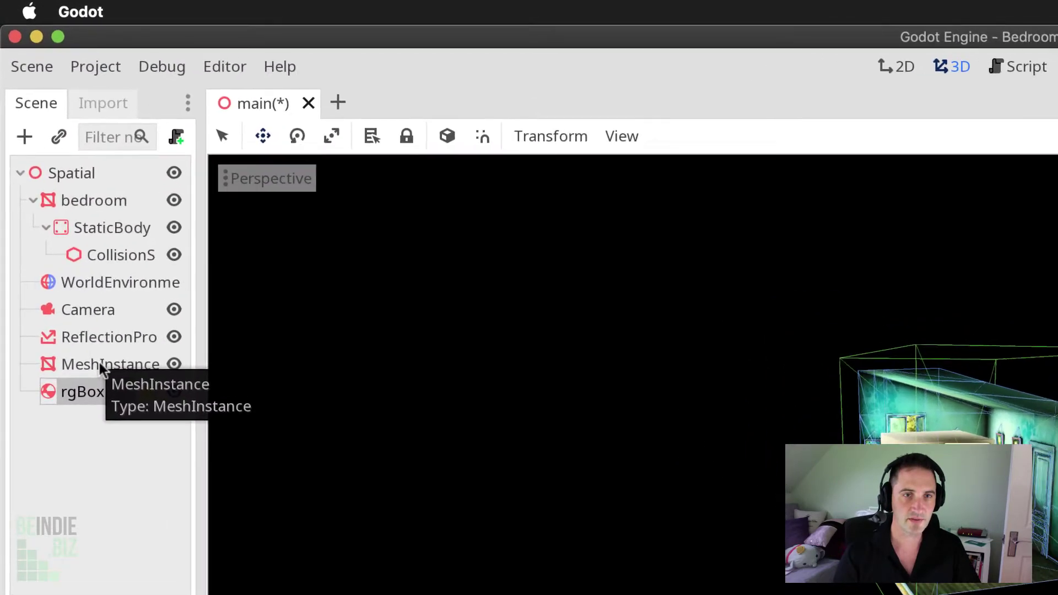
- Shift the cube to about X -0.31, Y 1.419, Z 1.493 and create a convex collision sibling for it
{"action": "left_click", "coordinate": [55, 189]}
{"action": "key", "text": "f"}
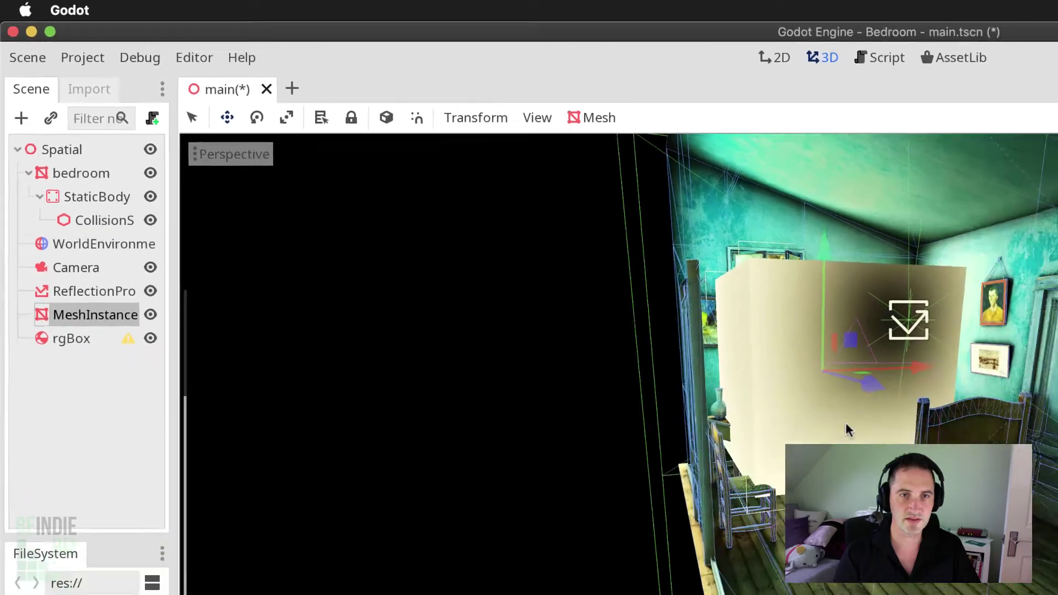
{"action": "left_click_drag", "start_coordinate": [846, 429], "coordinate": [882, 424]}
{"action": "middle_click_drag", "start_coordinate": [532, 256], "coordinate": [529, 257]}
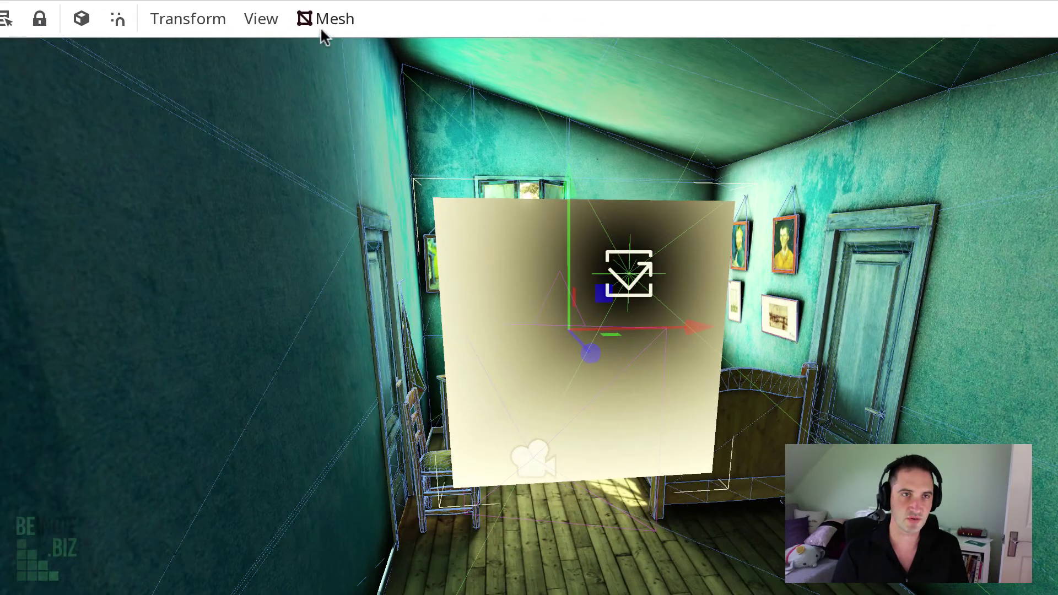
{"action": "left_click", "coordinate": [321, 28]}
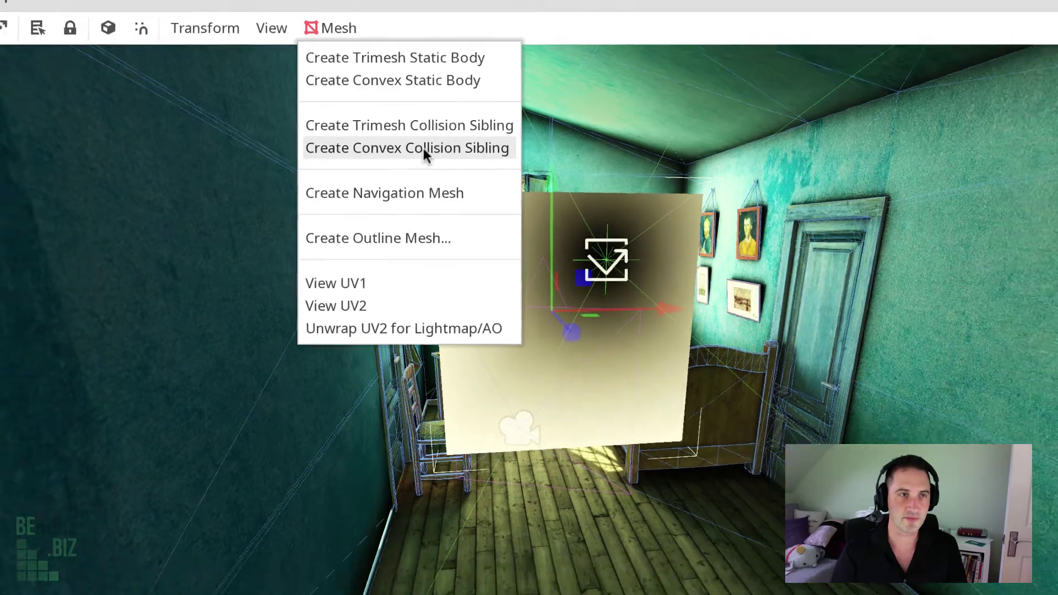
{"action": "left_click", "coordinate": [402, 149]}
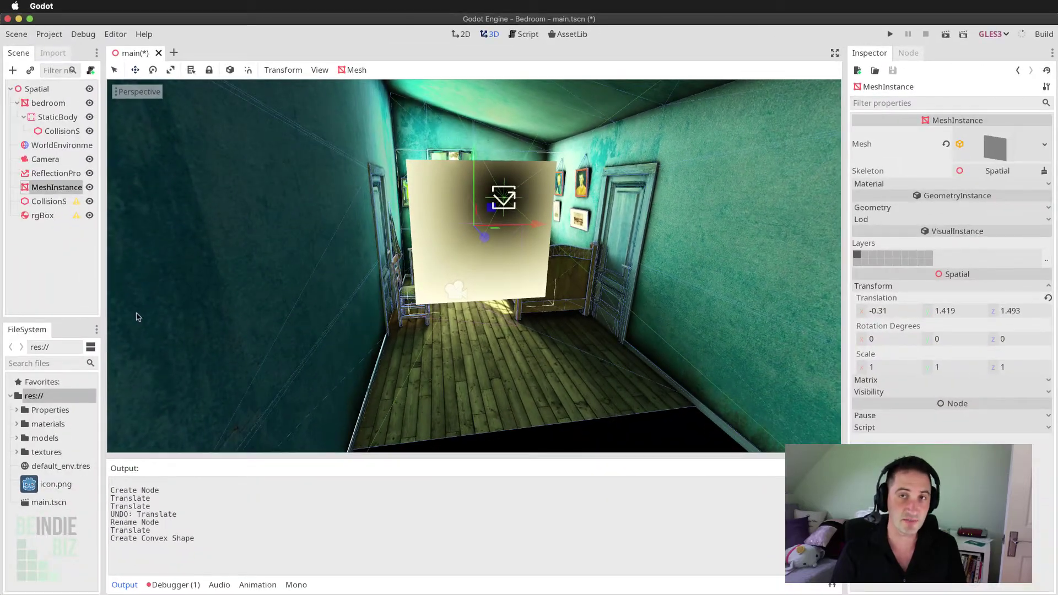
- Move the cube's convex collision shape out of the bedroom into the empty space in front of it
{"action": "left_click", "coordinate": [54, 204]}
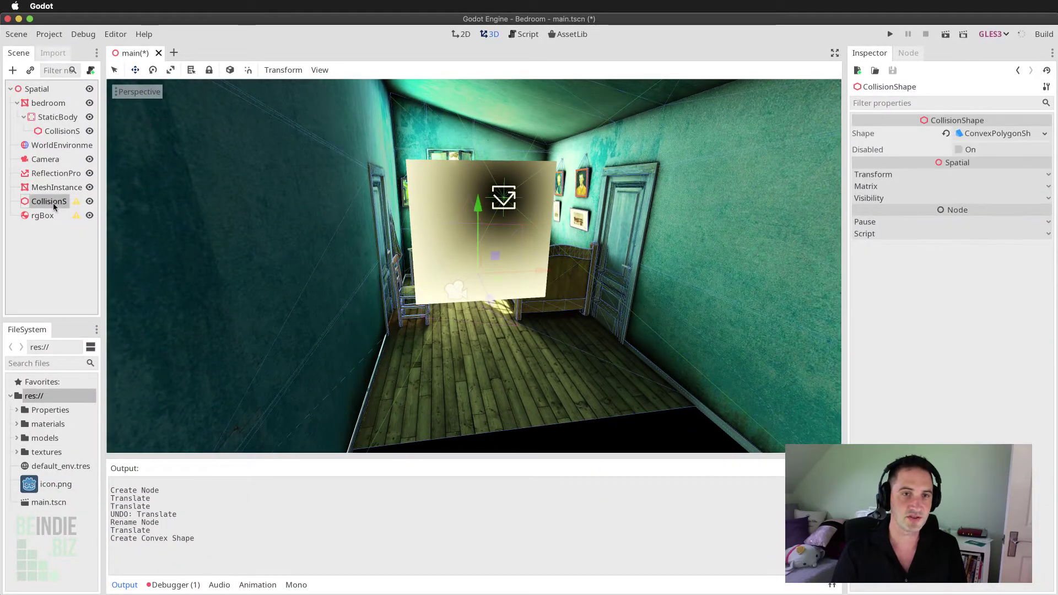
{"action": "scroll", "coordinate": [317, 330], "scroll_direction": "down", "scroll_amount": 10}
{"action": "middle_click_drag", "start_coordinate": [319, 333], "coordinate": [385, 333]}
{"action": "scroll", "coordinate": [385, 333], "scroll_direction": "up", "scroll_amount": 5}
{"action": "scroll", "coordinate": [493, 328], "scroll_direction": "up", "scroll_amount": 1}
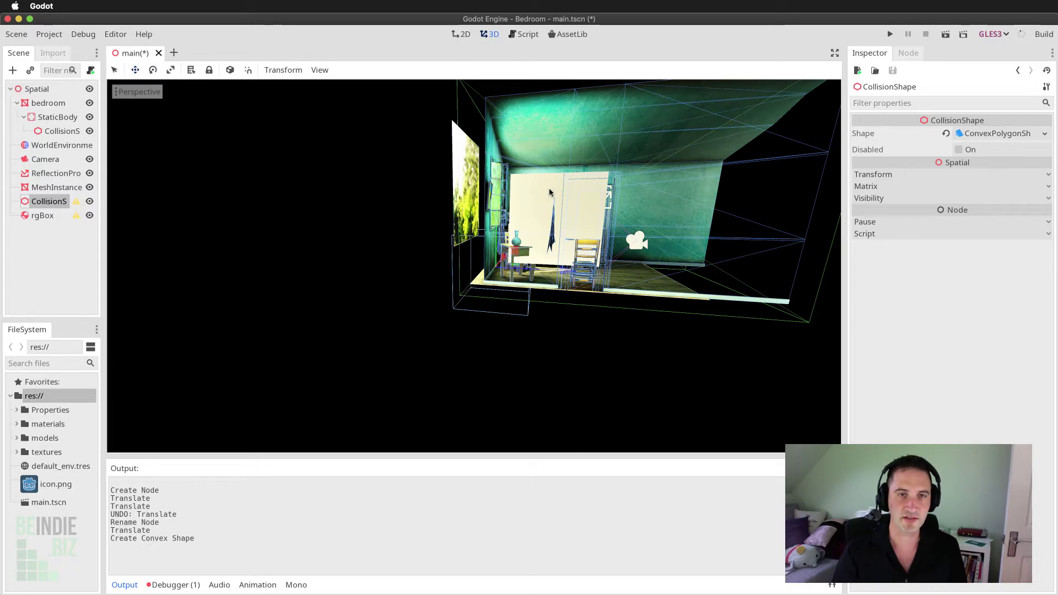
{"action": "scroll", "coordinate": [515, 319], "scroll_direction": "down", "scroll_amount": 5}
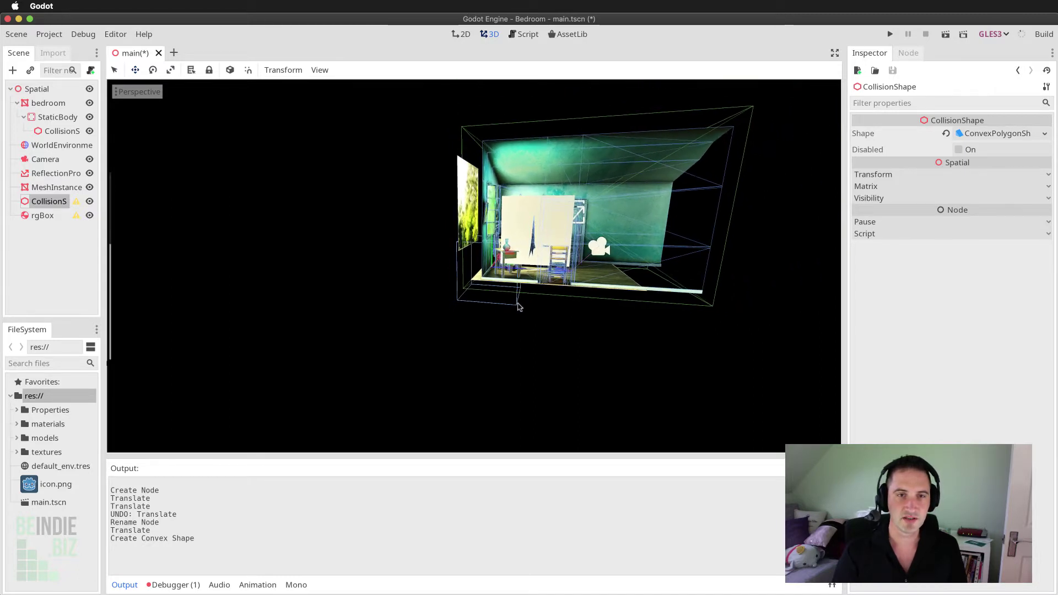
{"action": "left_click_drag", "start_coordinate": [516, 268], "coordinate": [661, 351]}
{"action": "scroll", "coordinate": [662, 352], "scroll_direction": "down", "scroll_amount": 4}
{"action": "middle_click_drag", "start_coordinate": [662, 352], "coordinate": [579, 331]}
{"action": "left_click_drag", "start_coordinate": [578, 330], "coordinate": [644, 326]}
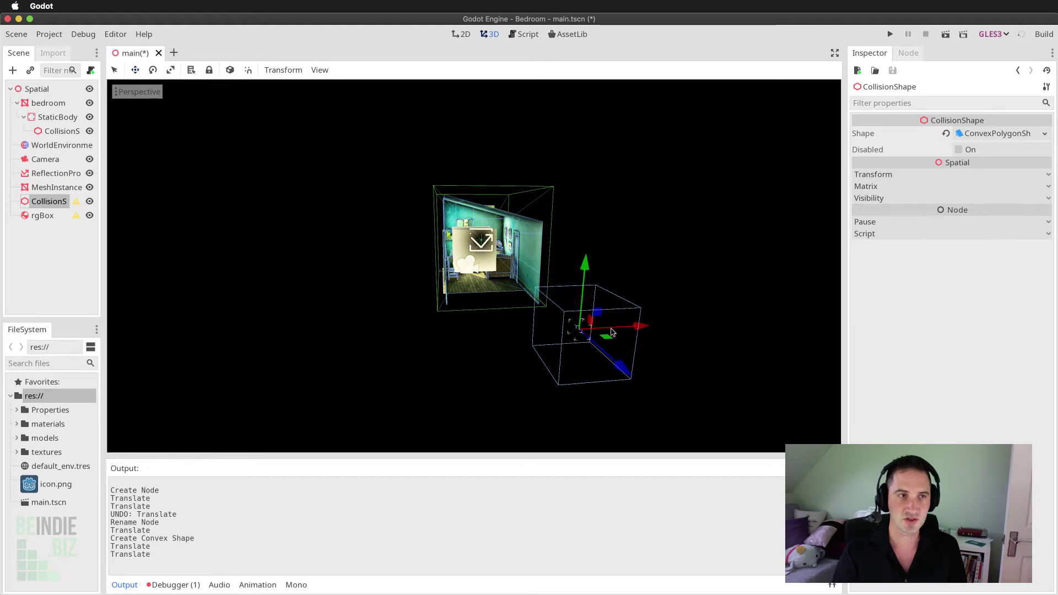
{"action": "middle_click_drag", "start_coordinate": [513, 349], "coordinate": [556, 350]}
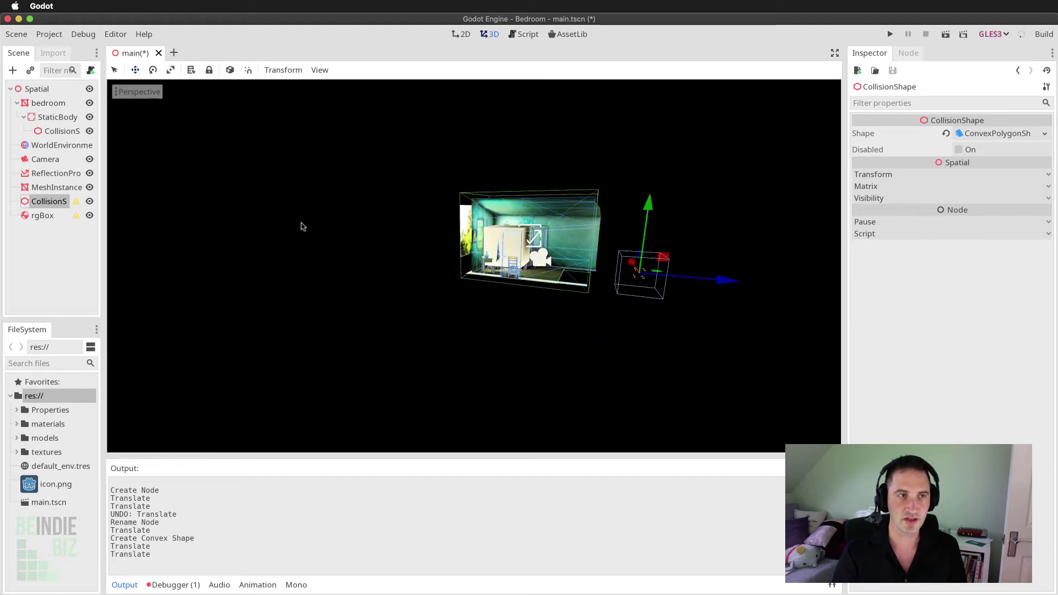
- Move the cube MeshInstance out of the room to about Z 9.243, and move rgBox clear of the collision shape
{"action": "left_click", "coordinate": [57, 187]}
{"action": "left_click_drag", "start_coordinate": [634, 259], "coordinate": [787, 294]}
{"action": "middle_click_drag", "start_coordinate": [684, 334], "coordinate": [610, 325]}
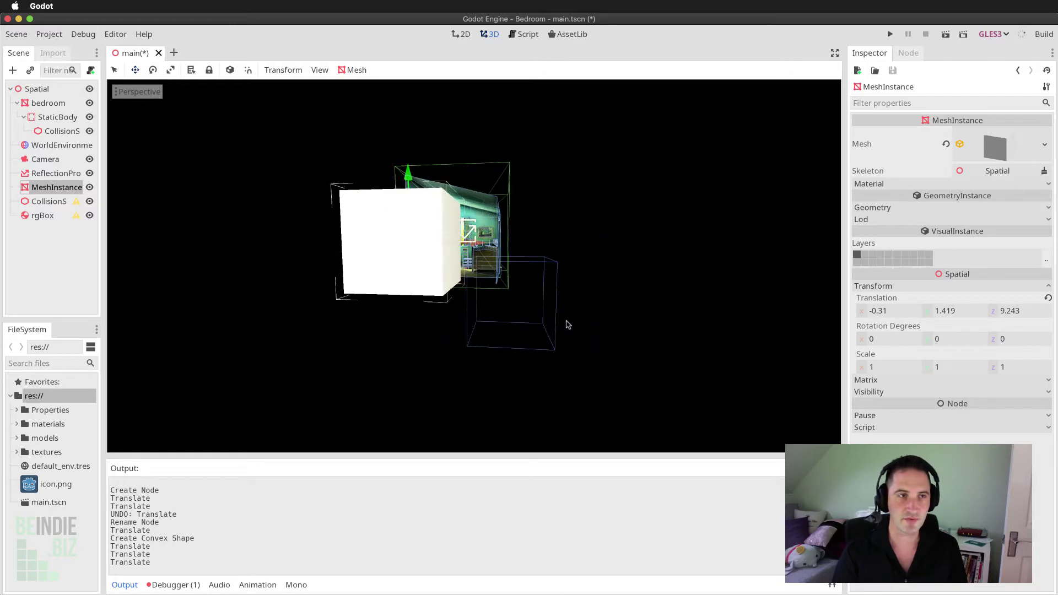
{"action": "left_click", "coordinate": [42, 215]}
{"action": "left_click_drag", "start_coordinate": [491, 301], "coordinate": [656, 305]}
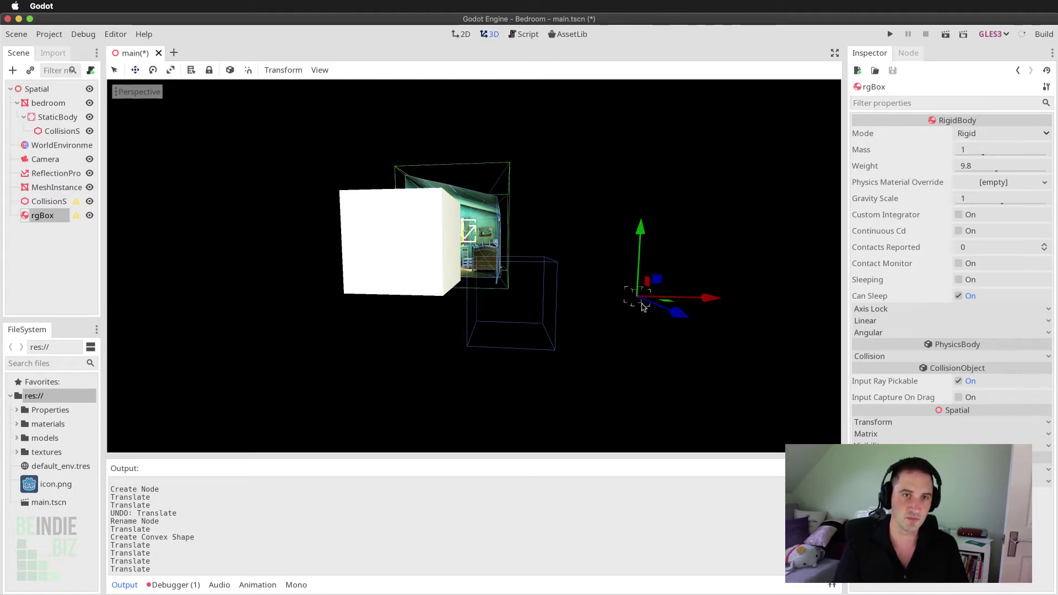
- Reparent the cube's MeshInstance under its convex CollisionShape node
{"action": "left_click", "coordinate": [42, 202]}
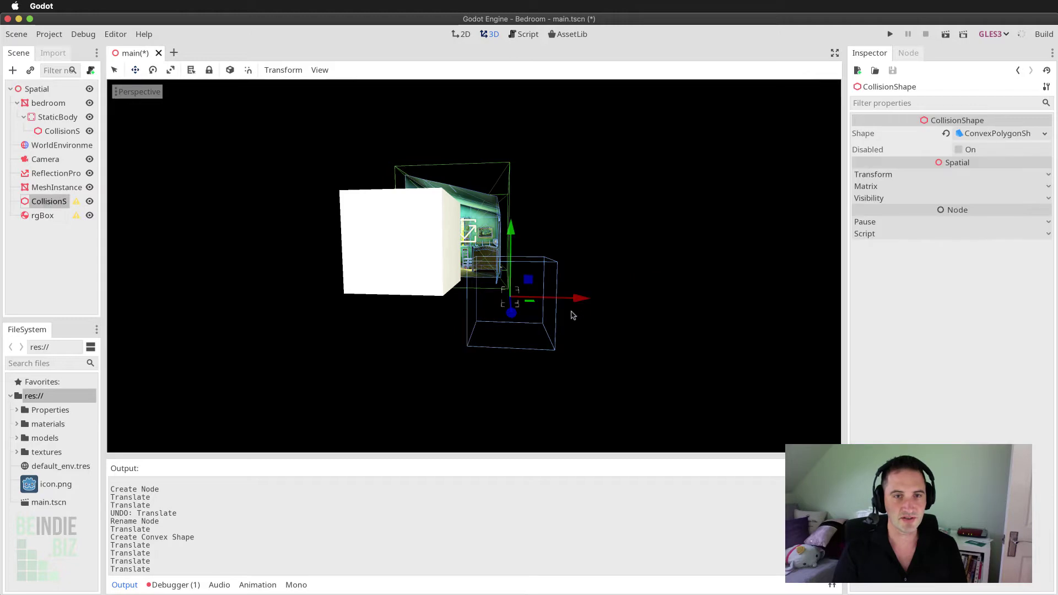
{"action": "left_click", "coordinate": [61, 188]}
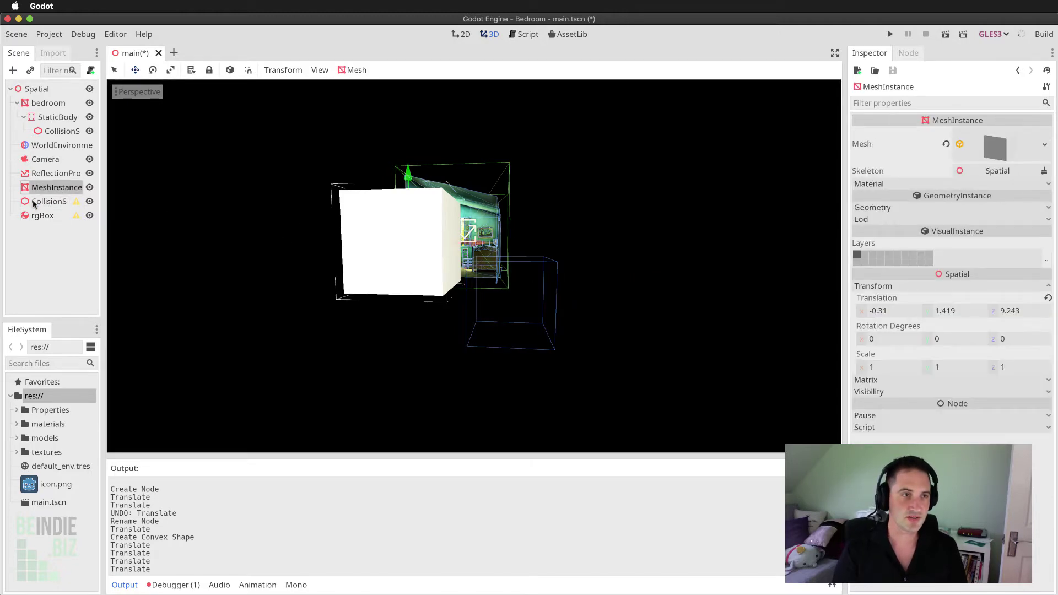
{"action": "left_click", "coordinate": [52, 203]}
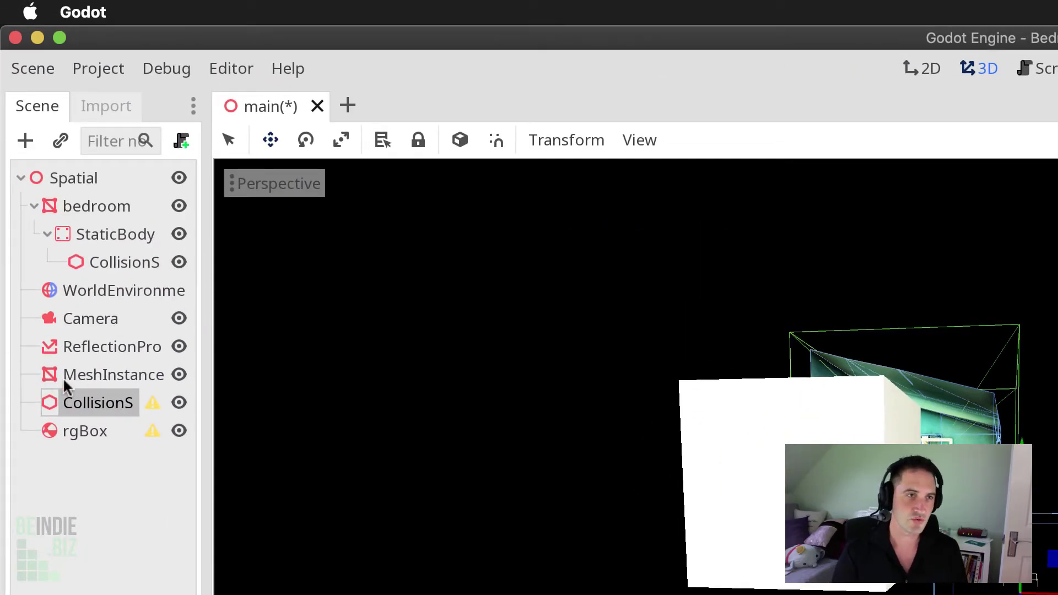
{"action": "left_click", "coordinate": [105, 377]}
{"action": "left_click_drag", "start_coordinate": [110, 374], "coordinate": [122, 404]}
{"action": "left_click", "coordinate": [120, 401]}
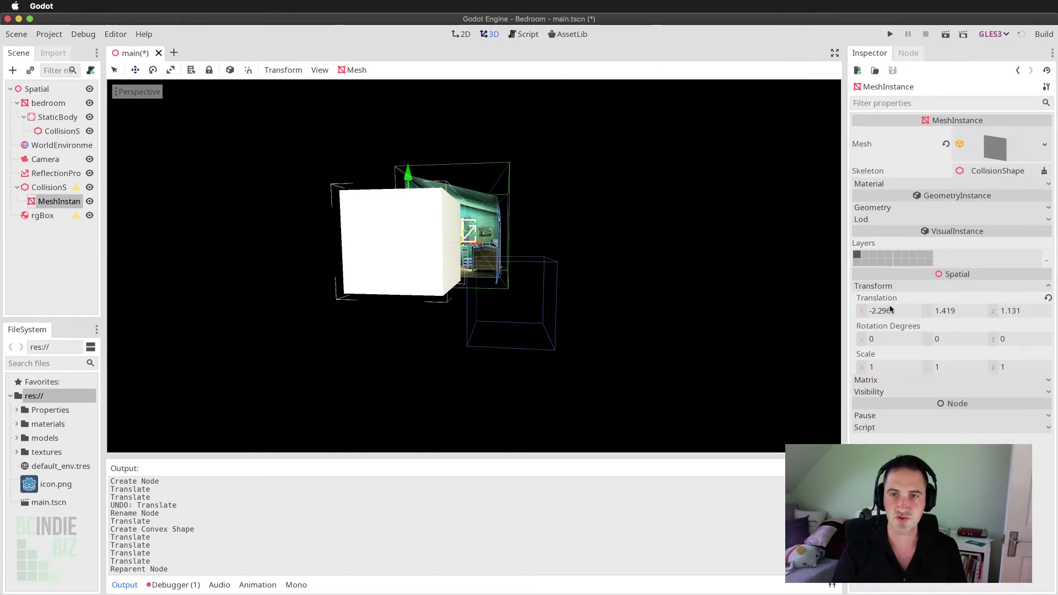
- Set the cube MeshInstance's translation to 0, 0, 0 so it aligns with its parent collision shape
{"action": "left_click", "coordinate": [890, 302]}
{"action": "type", "text": "0"}
{"action": "key", "text": "Tab"}
{"action": "type", "text": "0"}
{"action": "key", "text": "Tab"}
{"action": "type", "text": "0"}
{"action": "key", "text": "Return"}
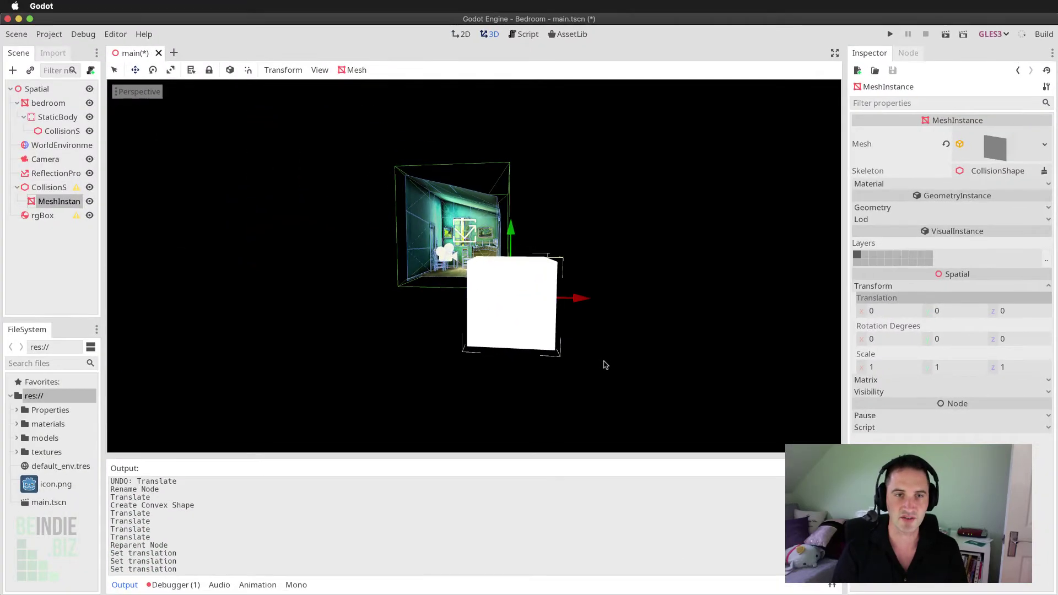
- Try moving the cube mesh away from its collision shape, undo that move, and compare the two nodes
{"action": "middle_click_drag", "start_coordinate": [183, 320], "coordinate": [139, 292]}
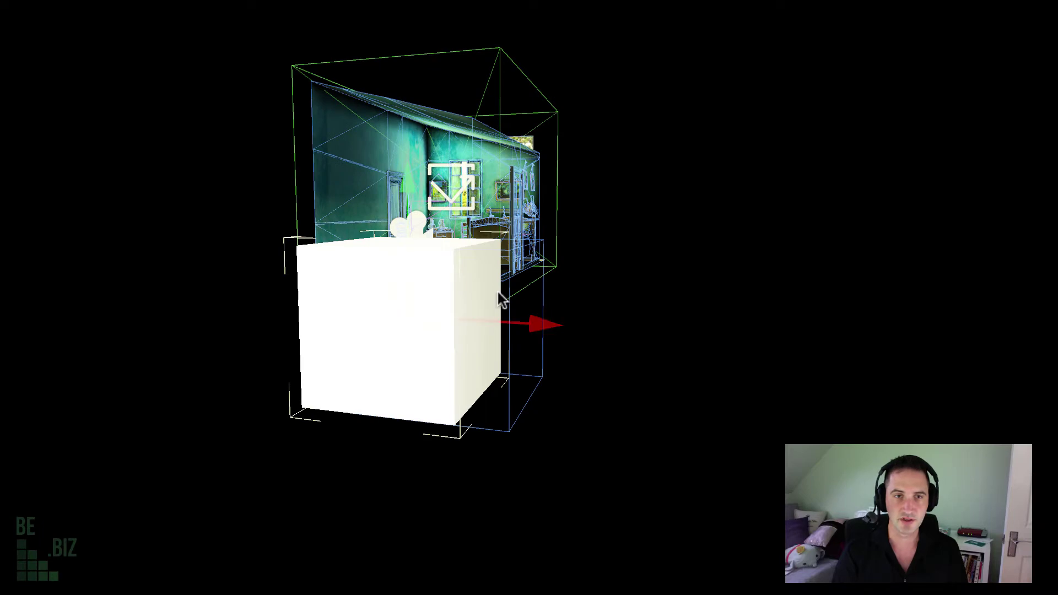
{"action": "key", "text": "super+z"}
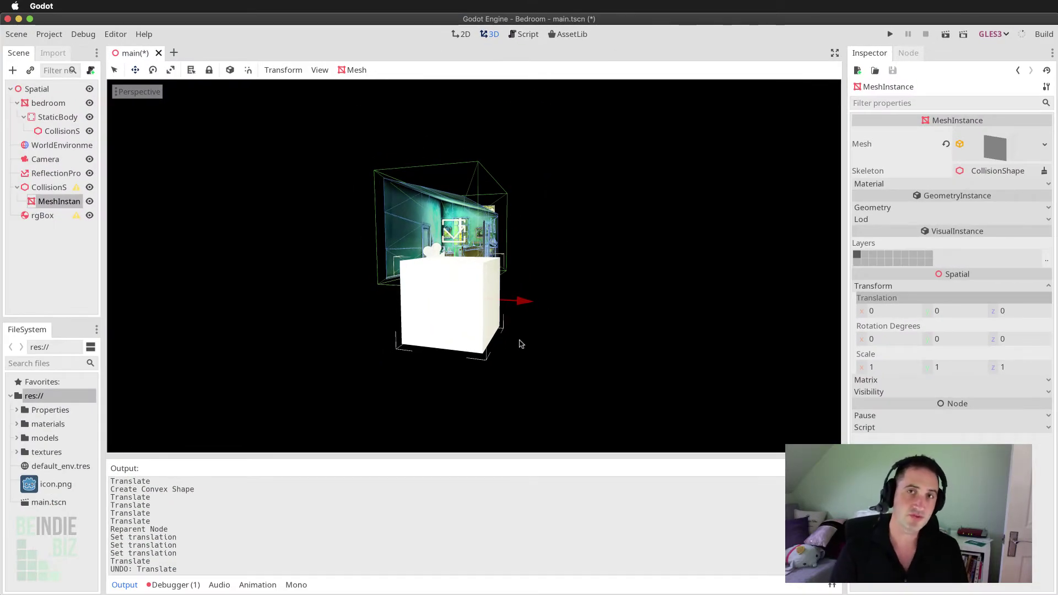
{"action": "left_click", "coordinate": [49, 187]}
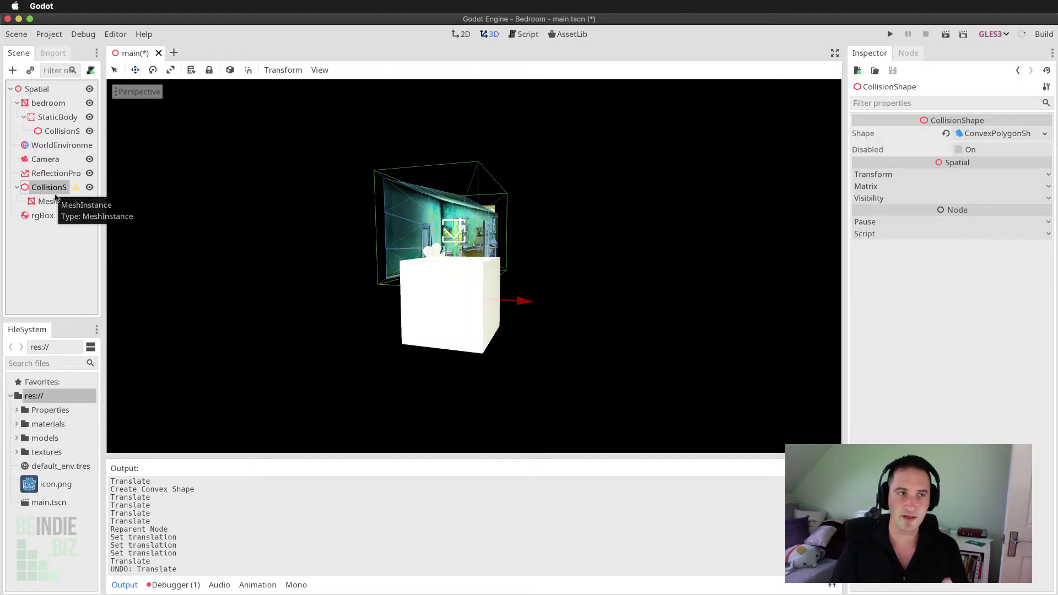
{"action": "left_click", "coordinate": [59, 201]}
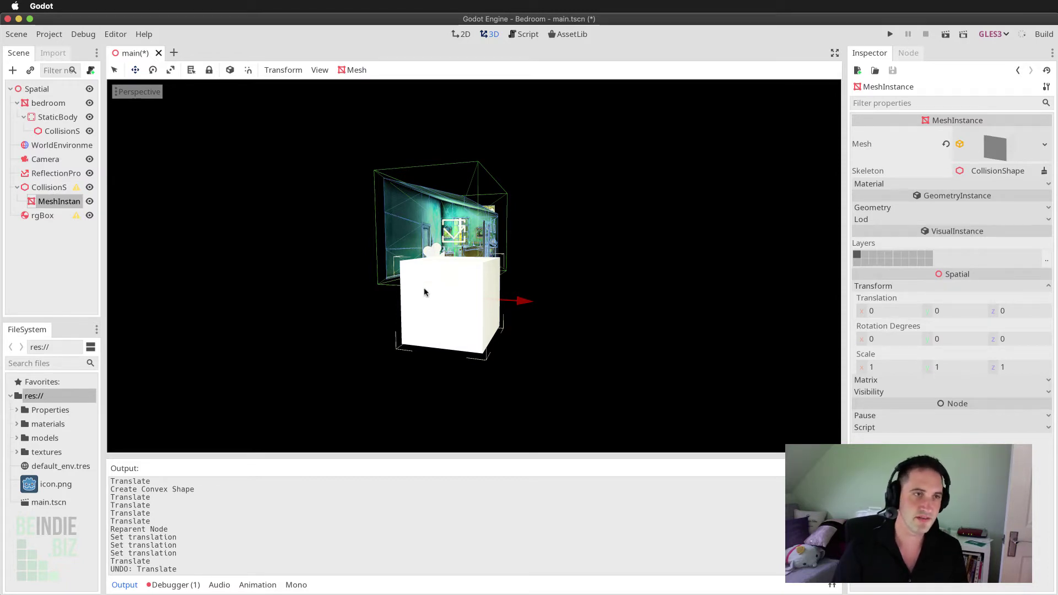
{"action": "left_click", "coordinate": [49, 189]}
{"action": "left_click", "coordinate": [63, 201]}
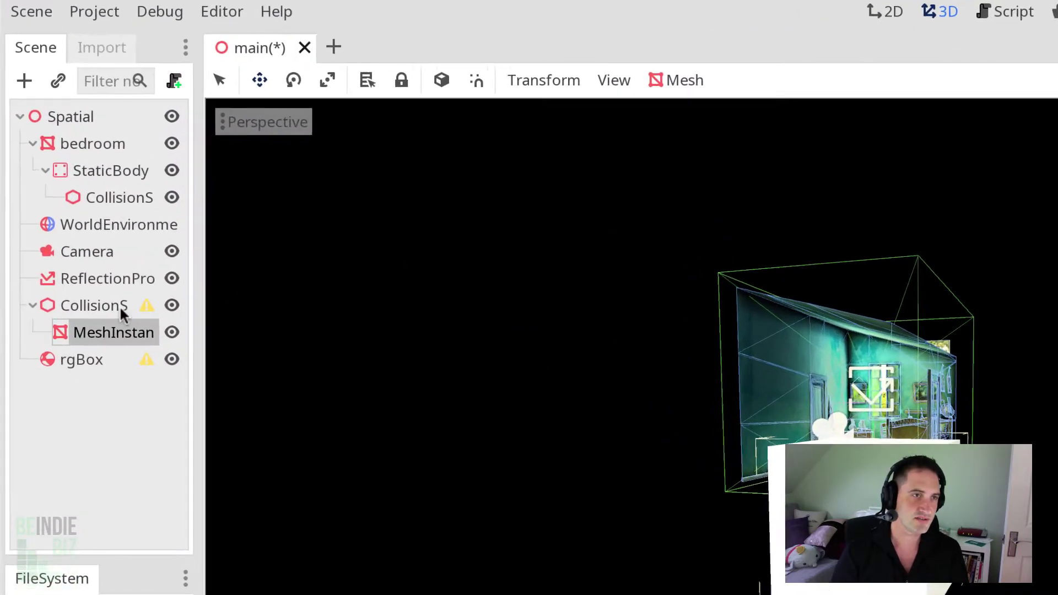
- Reparent the cube's convex CollisionShape under the rgBox rigid body and set the shape's translation to 0, 0, 0
{"action": "left_click", "coordinate": [45, 188]}
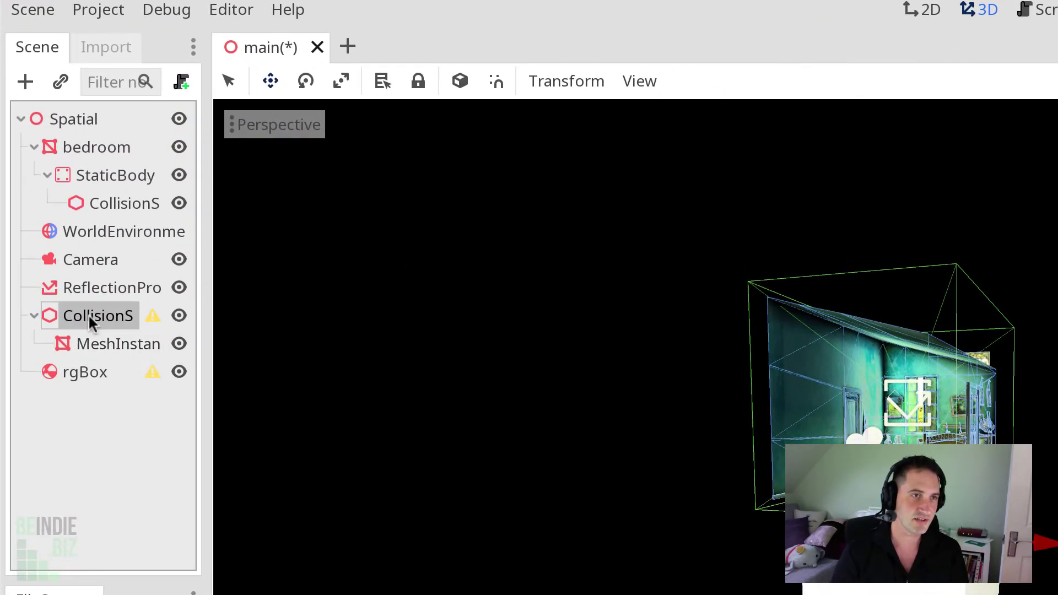
{"action": "left_click_drag", "start_coordinate": [71, 319], "coordinate": [91, 372]}
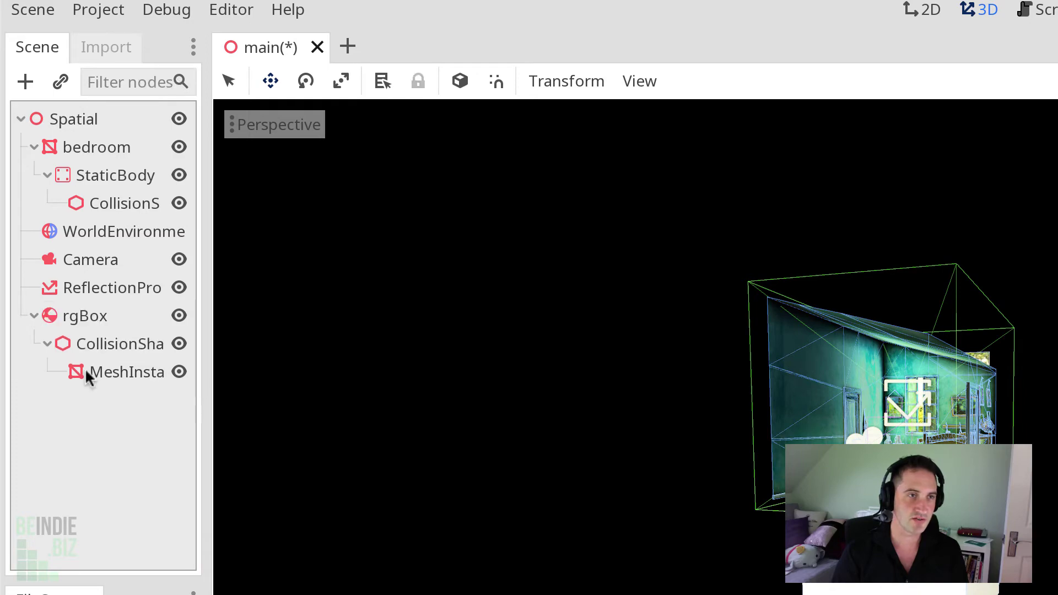
{"action": "left_click", "coordinate": [105, 346]}
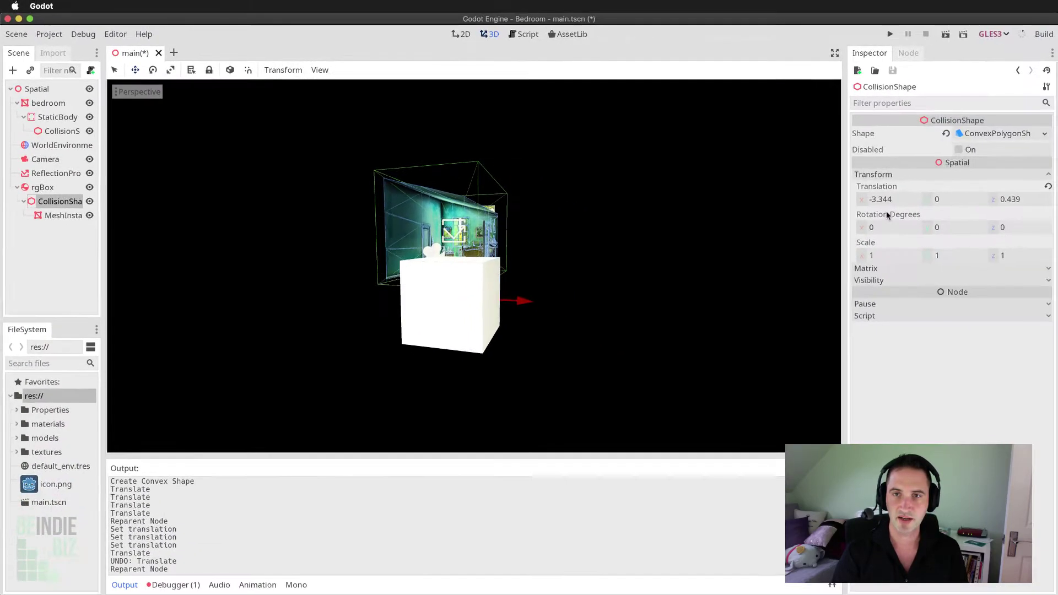
{"action": "left_click", "coordinate": [886, 210]}
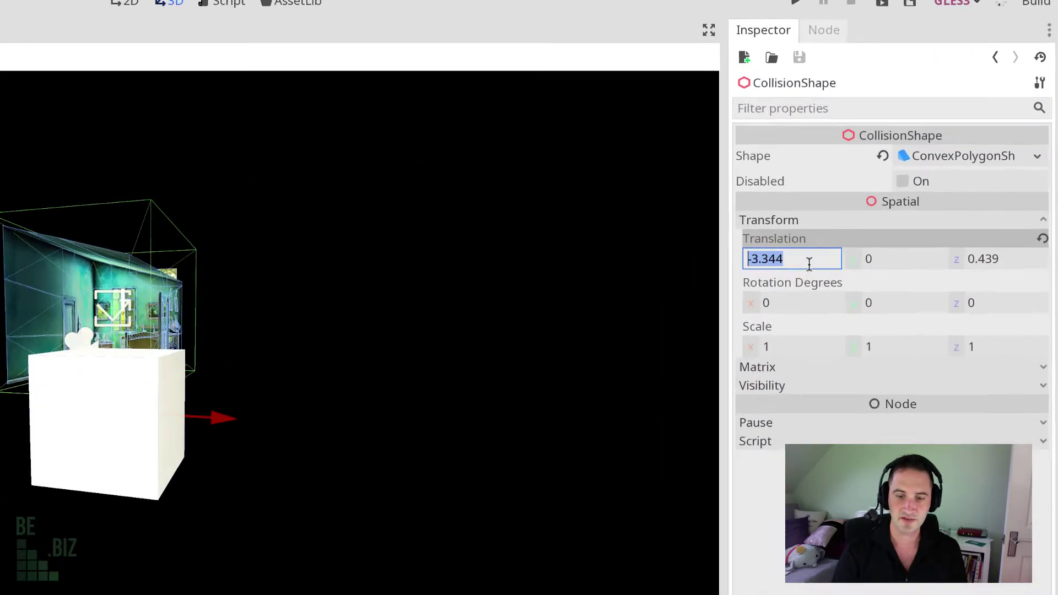
{"action": "type", "text": "0"}
{"action": "key", "text": "Tab"}
{"action": "key", "text": "Tab"}
{"action": "type", "text": "0"}
{"action": "key", "text": "Return"}
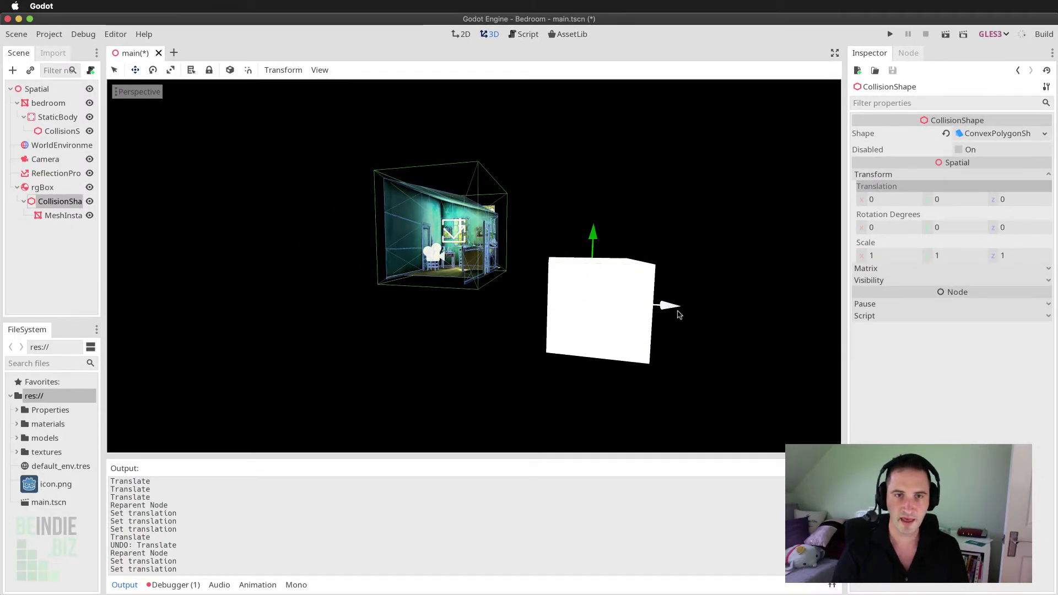
- Try moving the collision shape along X, undo that move, and inspect rgBox and its child nodes
{"action": "left_click_drag", "start_coordinate": [678, 314], "coordinate": [588, 307]}
{"action": "key", "text": "super+z"}
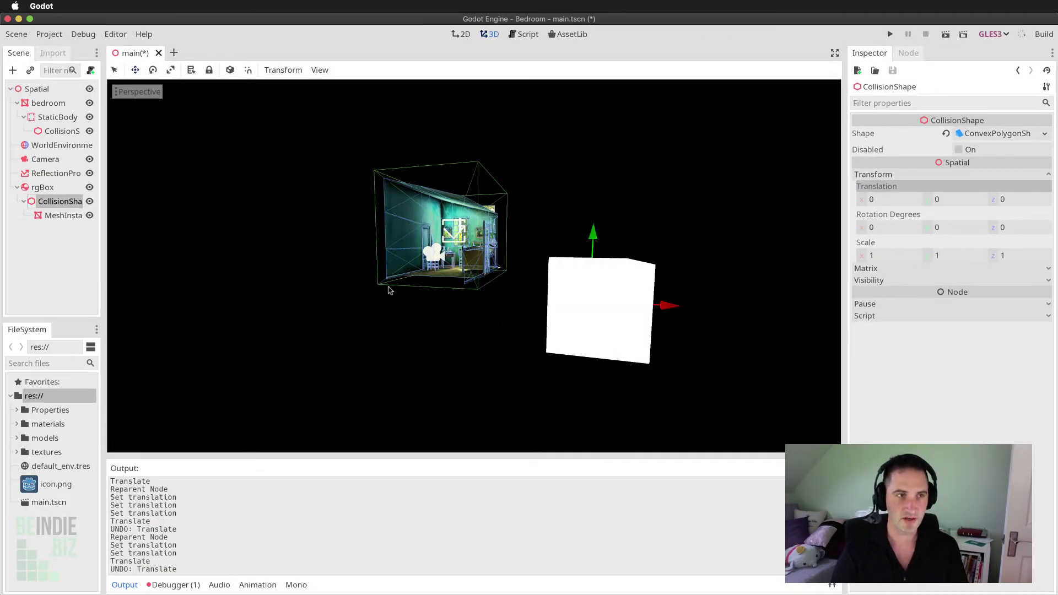
{"action": "left_click", "coordinate": [43, 188]}
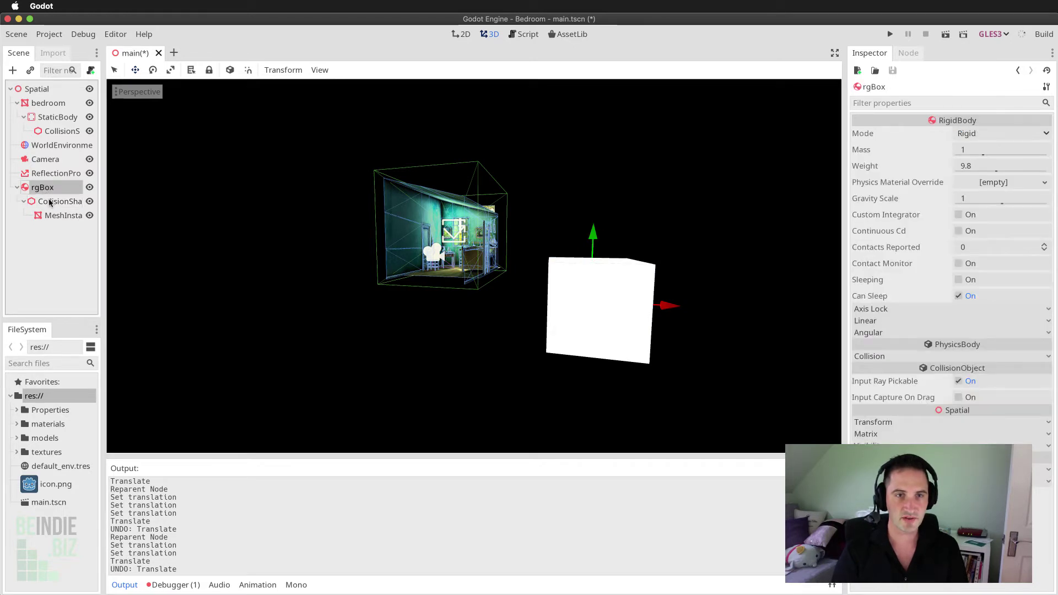
{"action": "left_click", "coordinate": [51, 203]}
{"action": "left_click", "coordinate": [64, 216]}
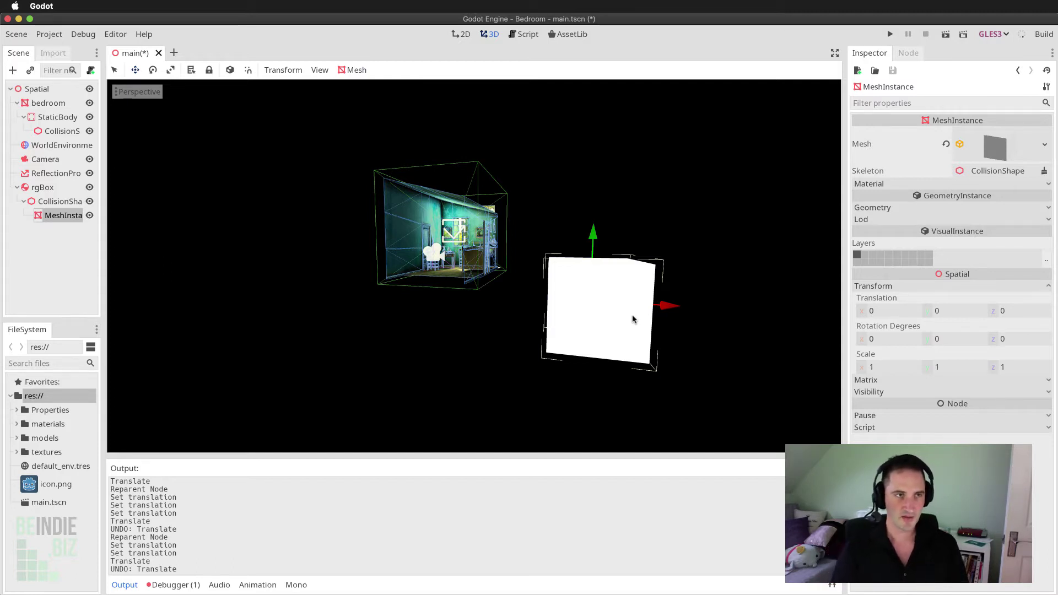
- Scale the whole rgBox node to 0.2 on all three axes
{"action": "left_click", "coordinate": [42, 188]}
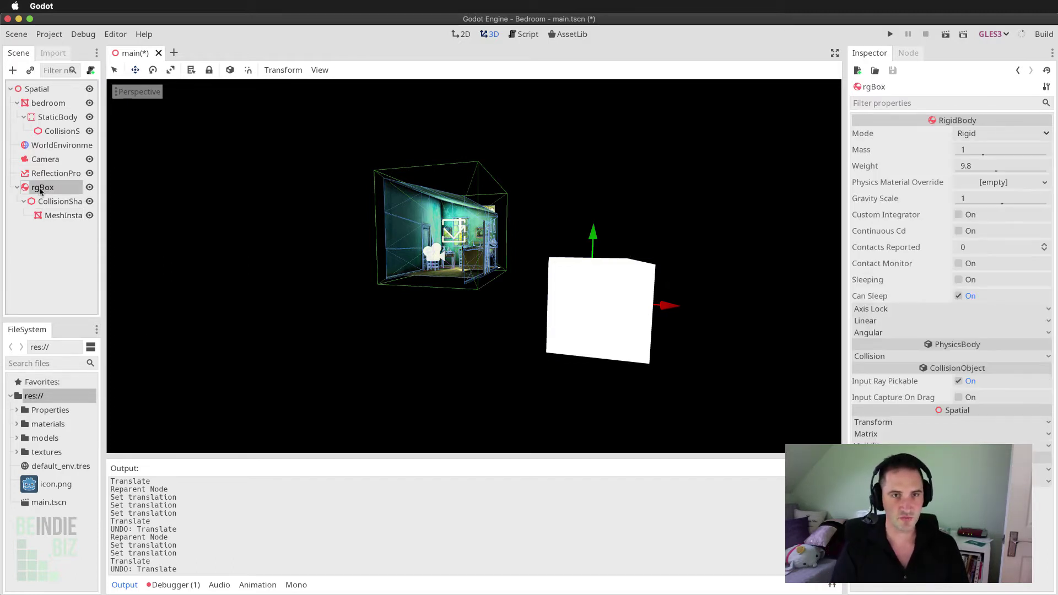
{"action": "middle_click_drag", "start_coordinate": [609, 361], "coordinate": [579, 358]}
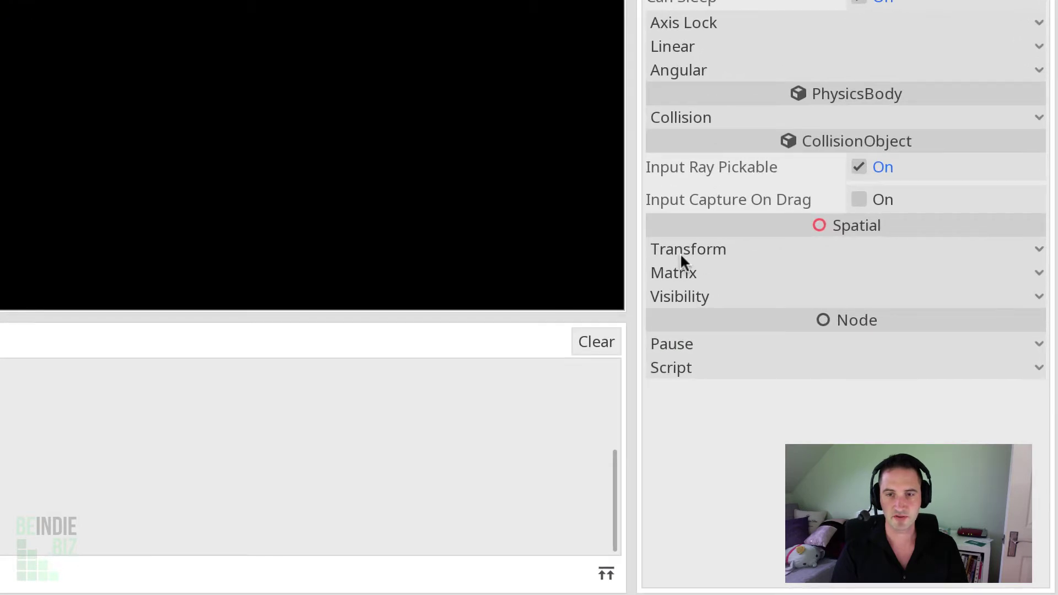
{"action": "left_click", "coordinate": [681, 251]}
{"action": "left_click", "coordinate": [713, 416]}
{"action": "type", "text": "0.2"}
{"action": "key", "text": "Tab"}
{"action": "type", "text": "0.2"}
{"action": "key", "text": "Tab"}
{"action": "type", "text": "0.2"}
{"action": "key", "text": "Return"}
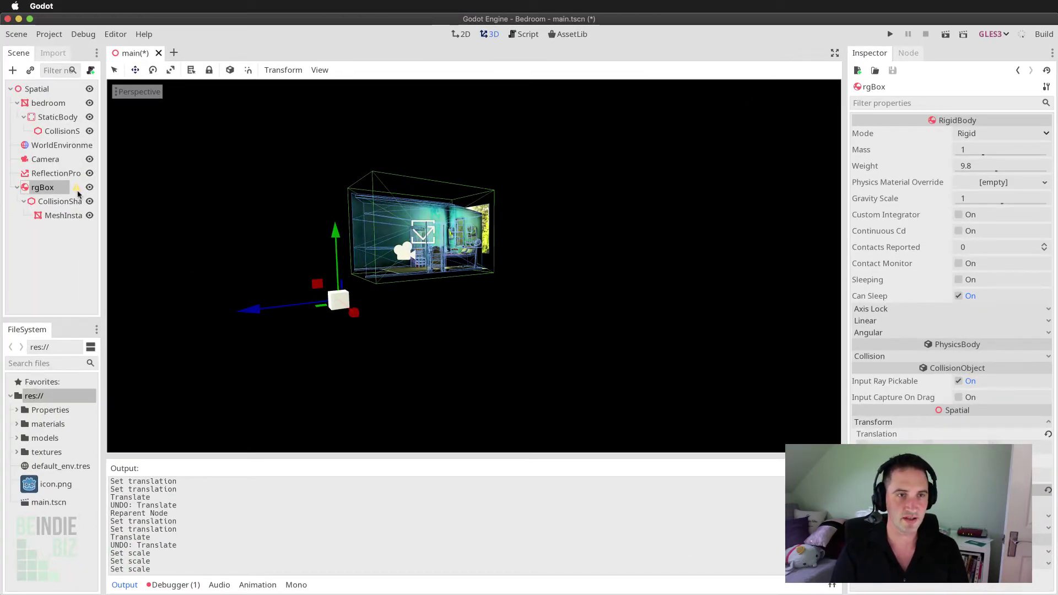
- Move the scaled rgBox from outside the scene into the bedroom, above the floor beside the bed
{"action": "middle_click_drag", "start_coordinate": [308, 276], "coordinate": [390, 283]}
{"action": "left_click_drag", "start_coordinate": [716, 321], "coordinate": [519, 319]}
{"action": "middle_click_drag", "start_coordinate": [520, 318], "coordinate": [451, 330]}
{"action": "left_click_drag", "start_coordinate": [232, 309], "coordinate": [375, 297]}
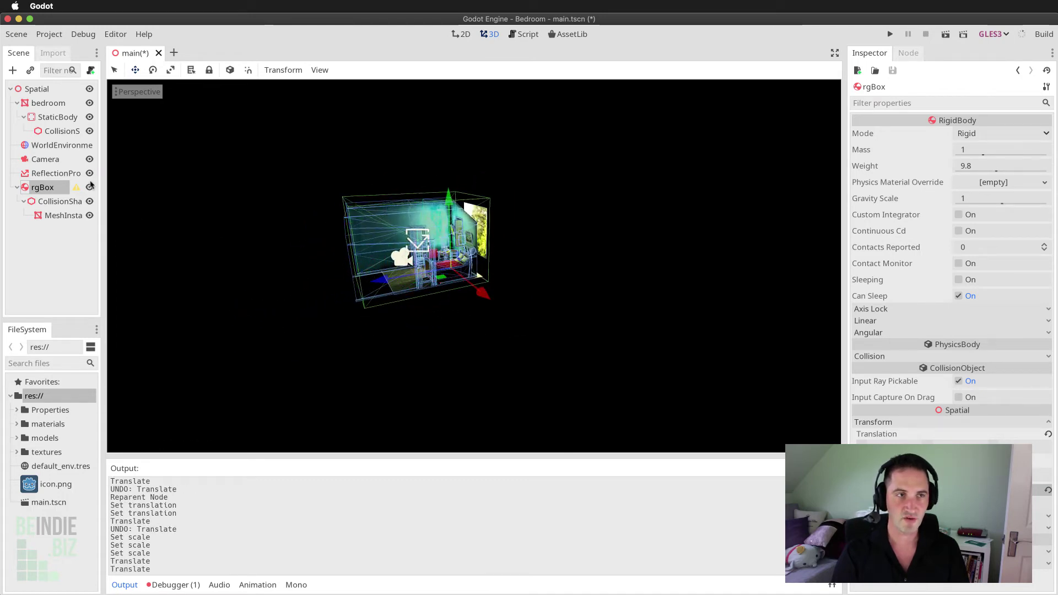
{"action": "scroll", "coordinate": [520, 259], "scroll_direction": "up", "scroll_amount": 10}
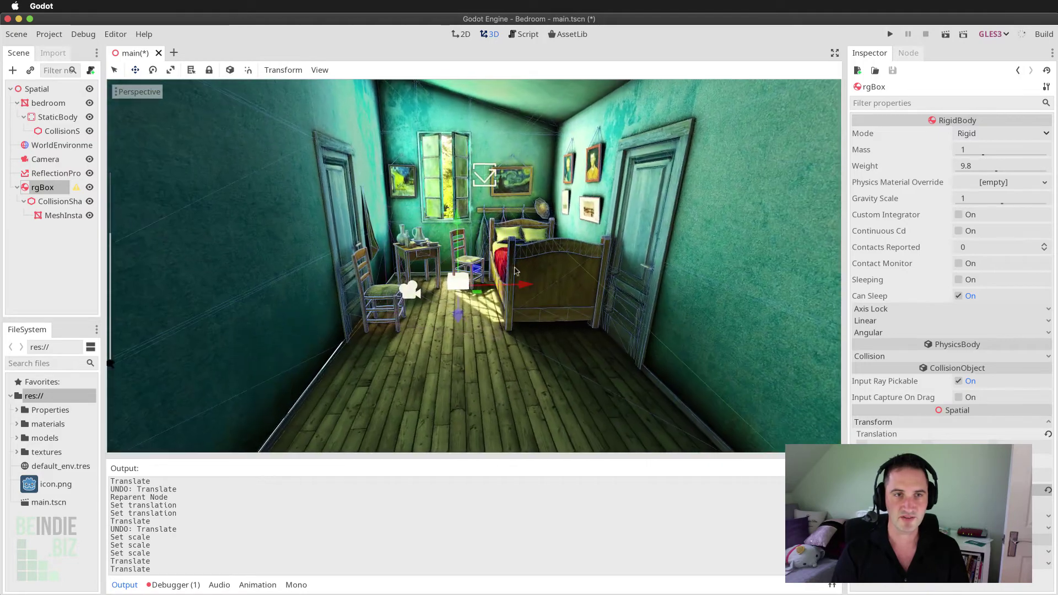
- Raise rgBox into mid-air in front of the painting on the room's back wall
{"action": "left_click_drag", "start_coordinate": [456, 220], "coordinate": [434, 117]}
{"action": "middle_click_drag", "start_coordinate": [433, 117], "coordinate": [512, 204]}
{"action": "left_click_drag", "start_coordinate": [521, 206], "coordinate": [546, 206]}
{"action": "mouse_move", "coordinate": [547, 206]}
{"action": "middle_mouse_down"}
{"action": "mouse_move", "coordinate": [529, 210]}
{"action": "mouse_move", "coordinate": [557, 205]}
{"action": "mouse_move", "coordinate": [549, 201]}
{"action": "middle_mouse_up"}
{"action": "left_click_drag", "start_coordinate": [549, 202], "coordinate": [550, 206]}
{"action": "middle_click_drag", "start_coordinate": [551, 206], "coordinate": [518, 237]}
{"action": "left_click_drag", "start_coordinate": [564, 196], "coordinate": [554, 342]}
{"action": "middle_click_drag", "start_coordinate": [554, 342], "coordinate": [555, 328]}
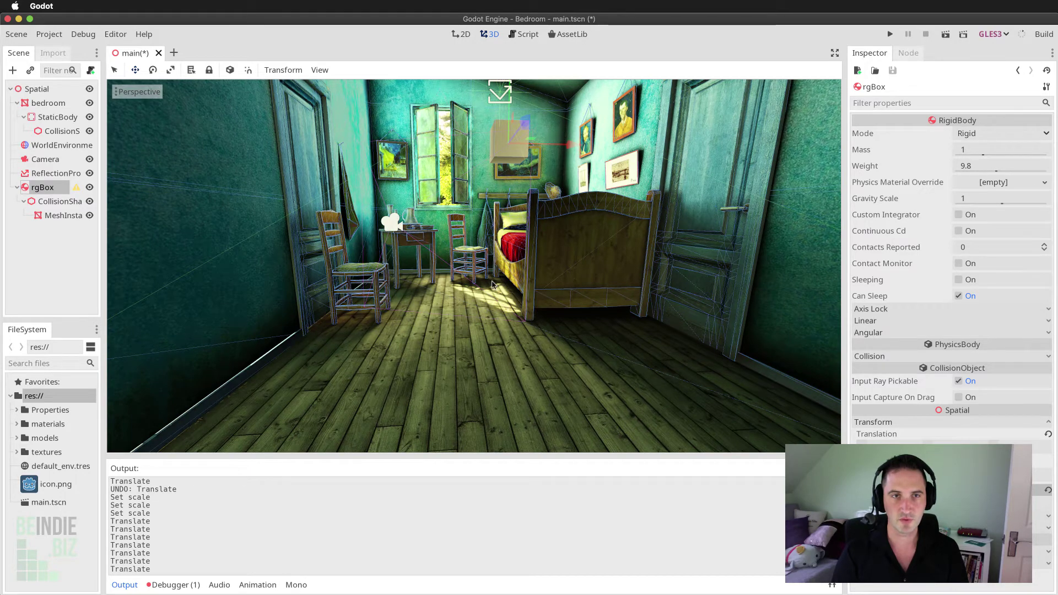
- Run the project to test rgBox falling under gravity, and close the game window
{"action": "scroll", "coordinate": [597, 361], "scroll_direction": "down", "scroll_amount": 4}
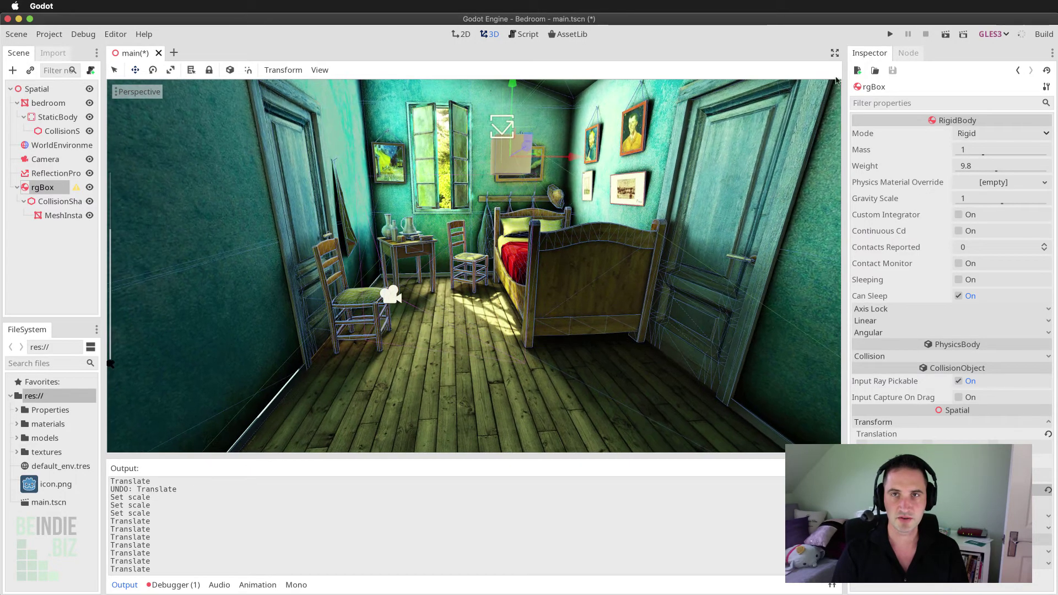
{"action": "left_click", "coordinate": [890, 35]}
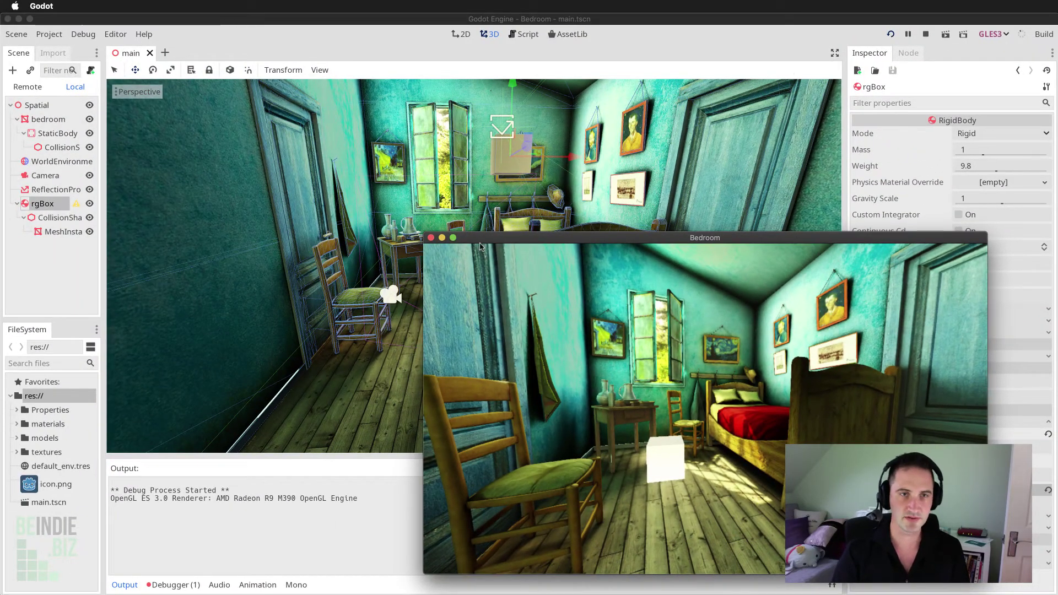
{"action": "left_click", "coordinate": [430, 238]}
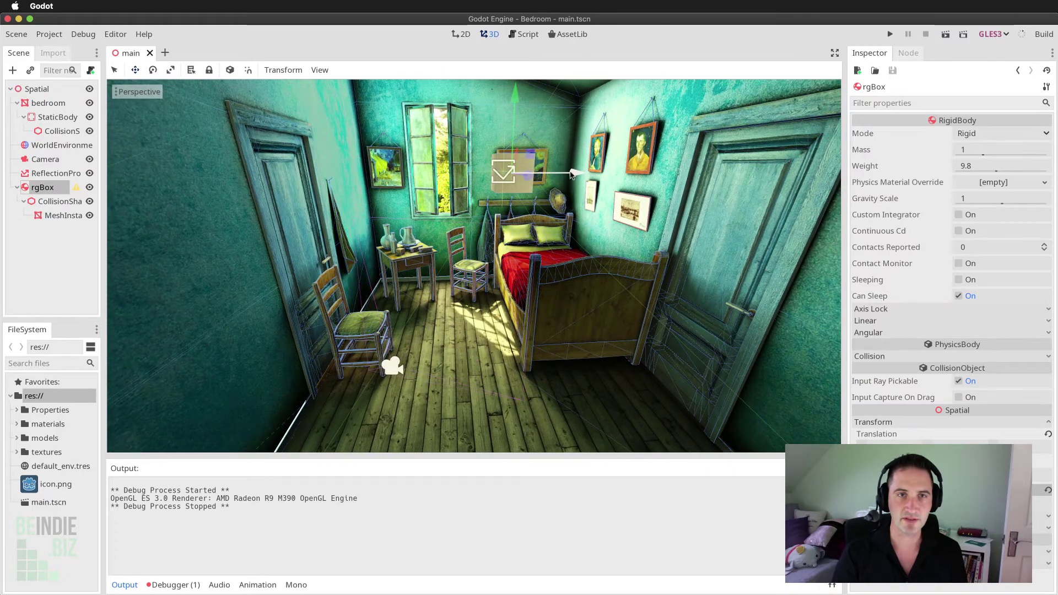
- Shift rgBox sideways and duplicate it four times, spreading the copies in mid-air around the bed
{"action": "left_click_drag", "start_coordinate": [571, 174], "coordinate": [516, 177]}
{"action": "key", "text": "super+d"}
{"action": "key", "text": "super+d"}
{"action": "middle_click_drag", "start_coordinate": [516, 178], "coordinate": [508, 259]}
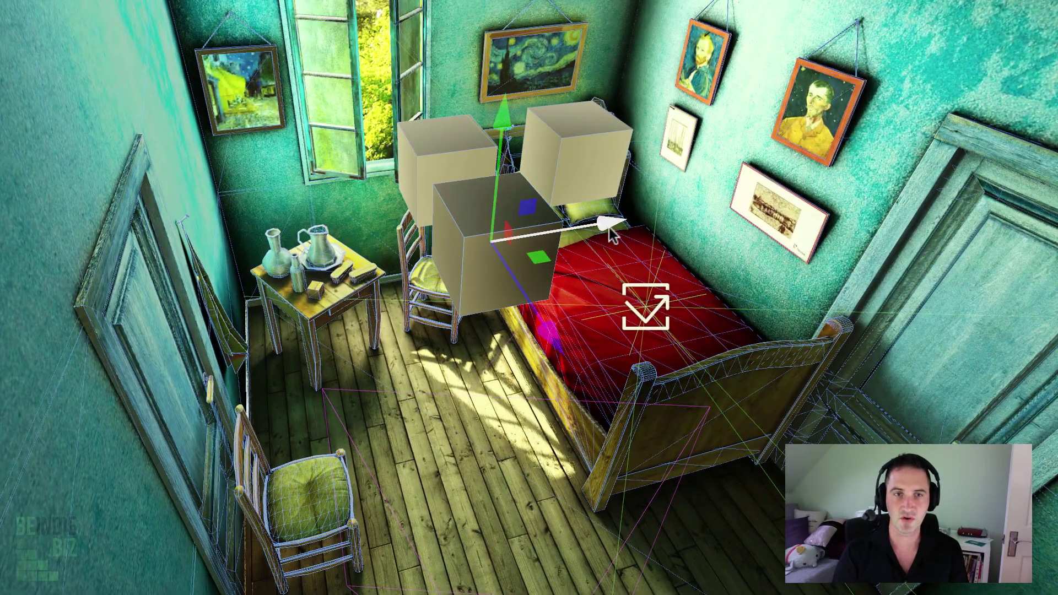
{"action": "left_click_drag", "start_coordinate": [573, 258], "coordinate": [648, 242]}
{"action": "left_click_drag", "start_coordinate": [735, 201], "coordinate": [804, 187]}
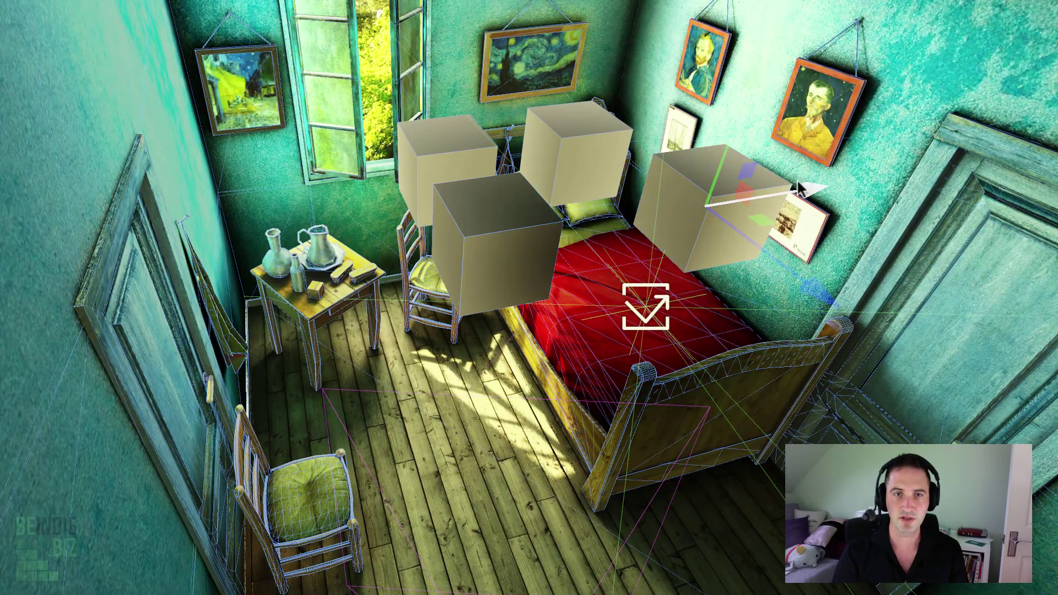
{"action": "key", "text": "super+d"}
{"action": "left_click_drag", "start_coordinate": [804, 285], "coordinate": [889, 410]}
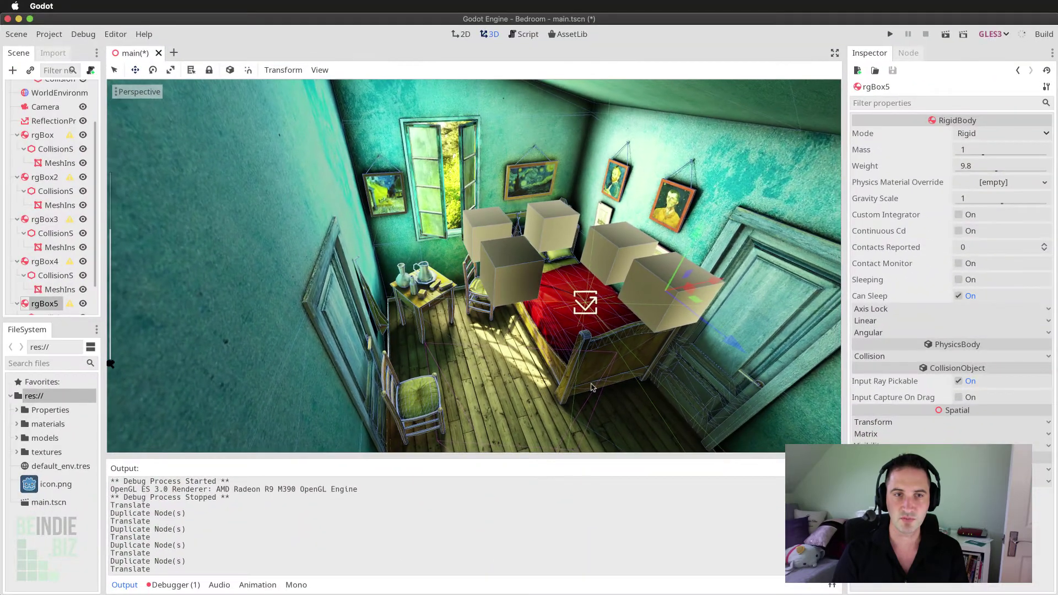
- Raise rgBox4 higher above the bed and scale it narrower along its X axis
{"action": "middle_click_drag", "start_coordinate": [551, 331], "coordinate": [562, 353]}
{"action": "left_click", "coordinate": [47, 262]}
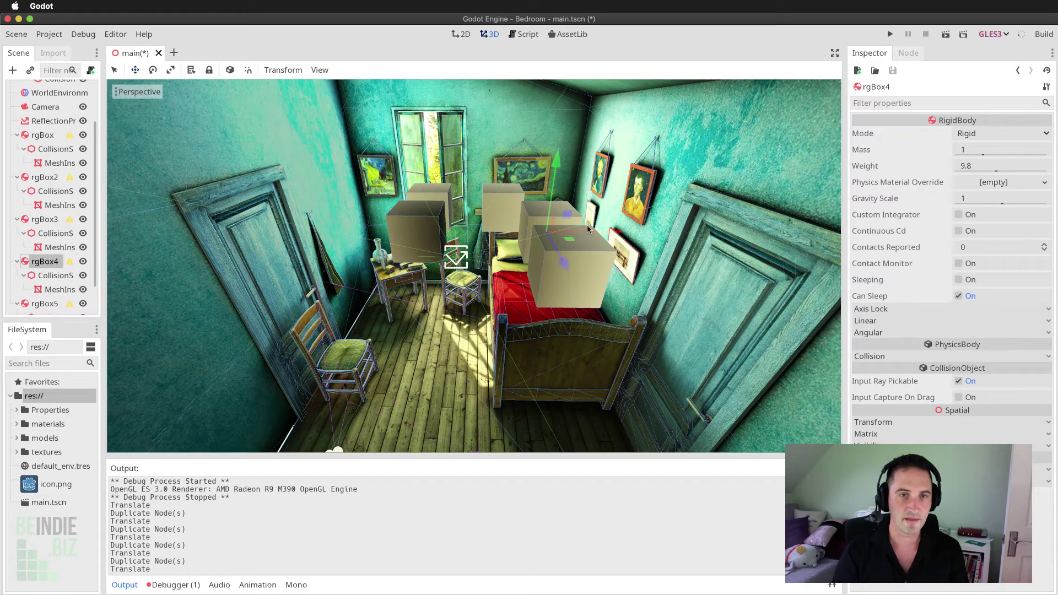
{"action": "left_click_drag", "start_coordinate": [556, 155], "coordinate": [561, 124]}
{"action": "left_click_drag", "start_coordinate": [614, 209], "coordinate": [537, 209]}
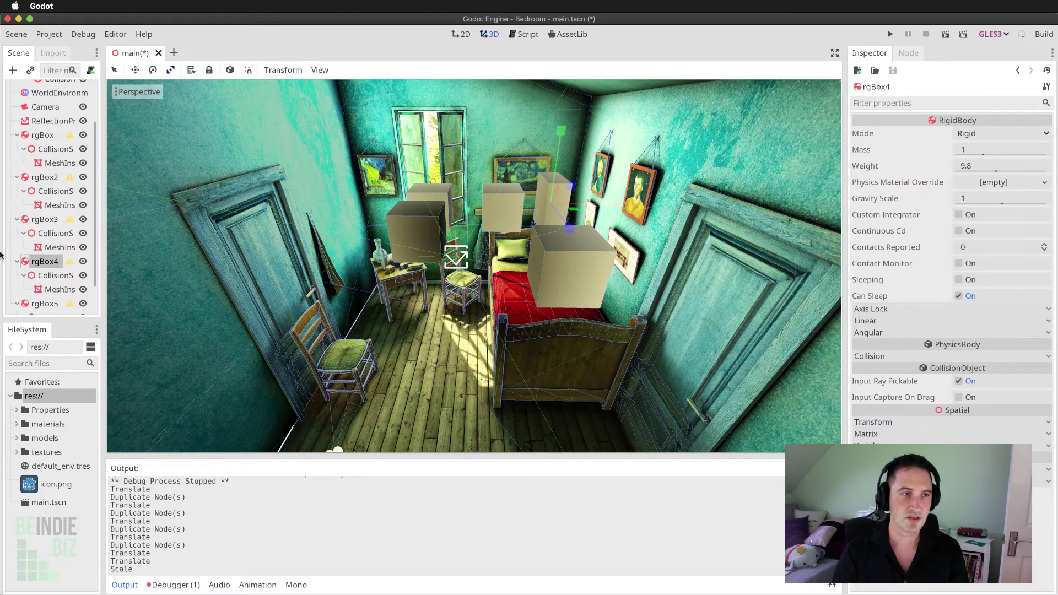
- Rescale rgBox3 and raise it toward the ceiling in front of the window
{"action": "left_click", "coordinate": [43, 219]}
{"action": "left_click_drag", "start_coordinate": [404, 264], "coordinate": [435, 259]}
{"action": "left_click_drag", "start_coordinate": [489, 234], "coordinate": [488, 234]}
{"action": "left_click_drag", "start_coordinate": [419, 187], "coordinate": [352, 110]}
- Duplicate the raised rgBox3, lower the copy to just above the floor beside the bed, and stretch it along X
{"action": "middle_click_drag", "start_coordinate": [388, 235], "coordinate": [333, 203]}
{"action": "key", "text": "ctrl+d"}
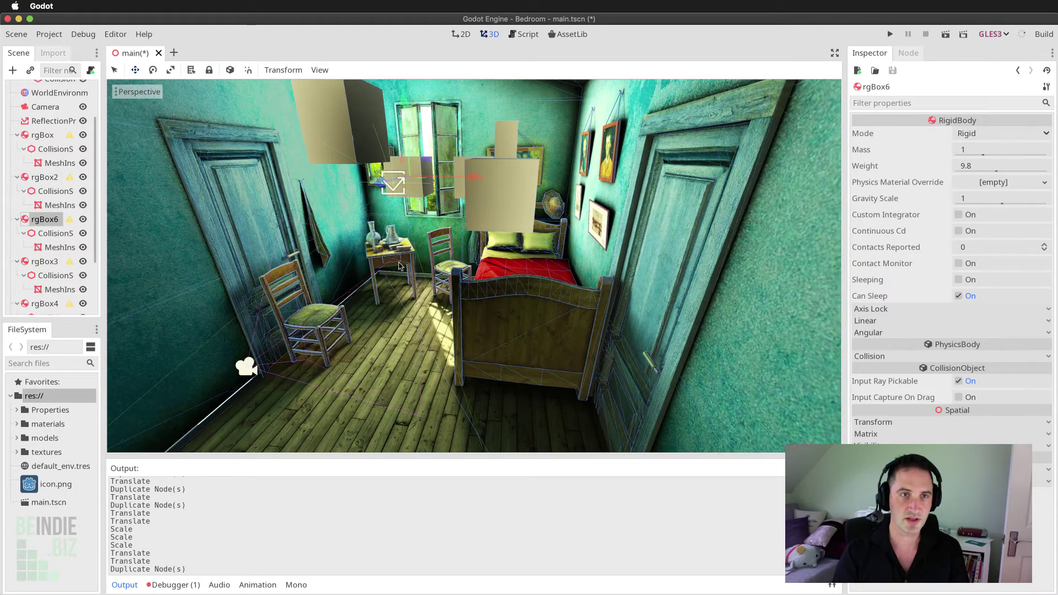
{"action": "middle_click_drag", "start_coordinate": [399, 266], "coordinate": [366, 216]}
{"action": "left_click_drag", "start_coordinate": [347, 202], "coordinate": [310, 231]}
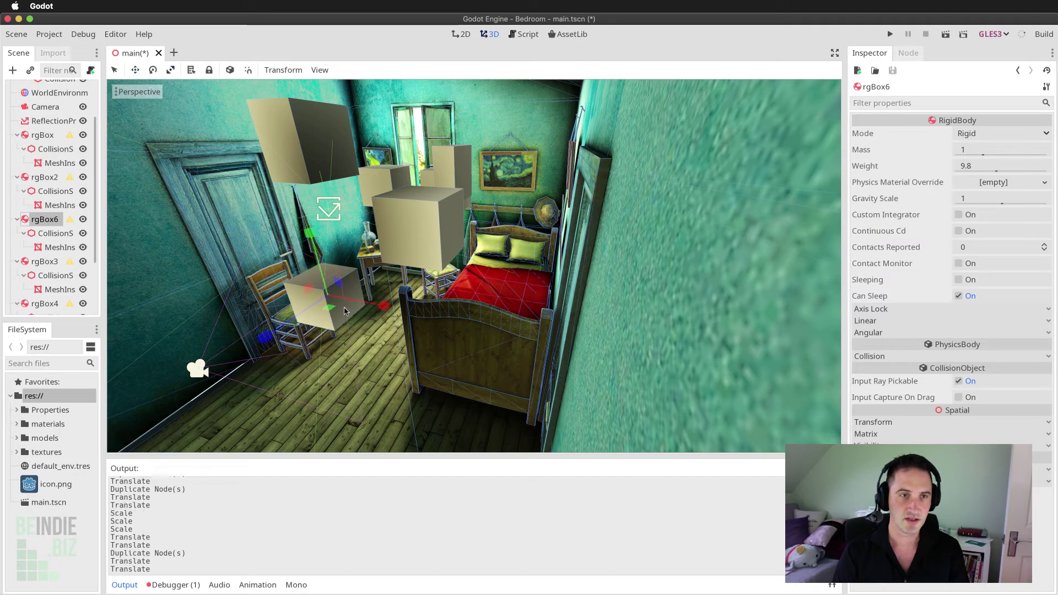
{"action": "left_click_drag", "start_coordinate": [332, 312], "coordinate": [396, 306]}
{"action": "mouse_move", "coordinate": [449, 302]}
{"action": "middle_mouse_down"}
{"action": "mouse_move", "coordinate": [478, 302]}
{"action": "mouse_move", "coordinate": [468, 301]}
{"action": "middle_mouse_up"}
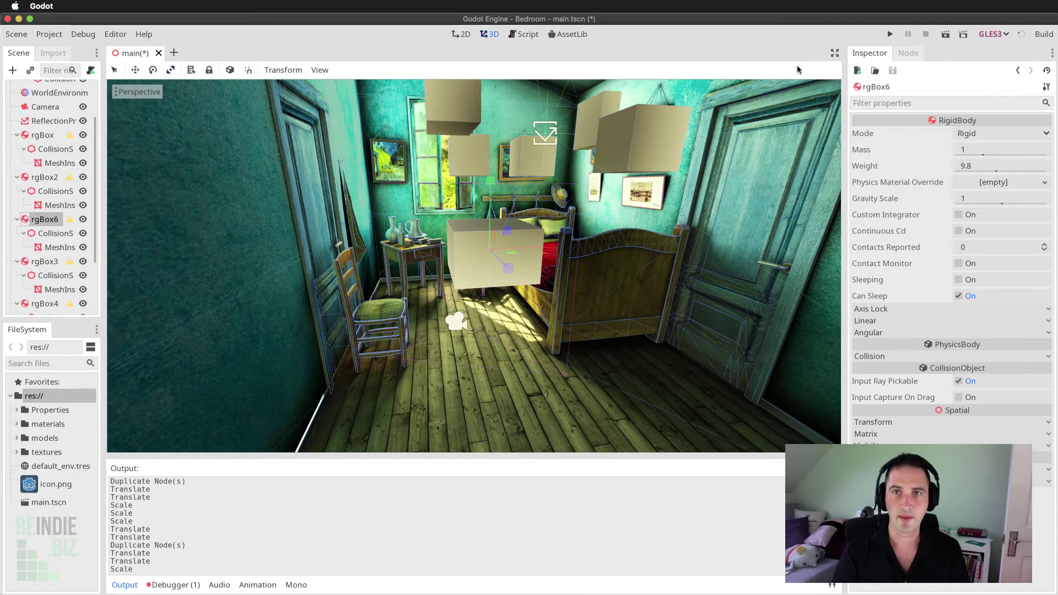
- Run the project to watch all six boxes fall and collide in the room, and close the game window
{"action": "left_click", "coordinate": [890, 35]}
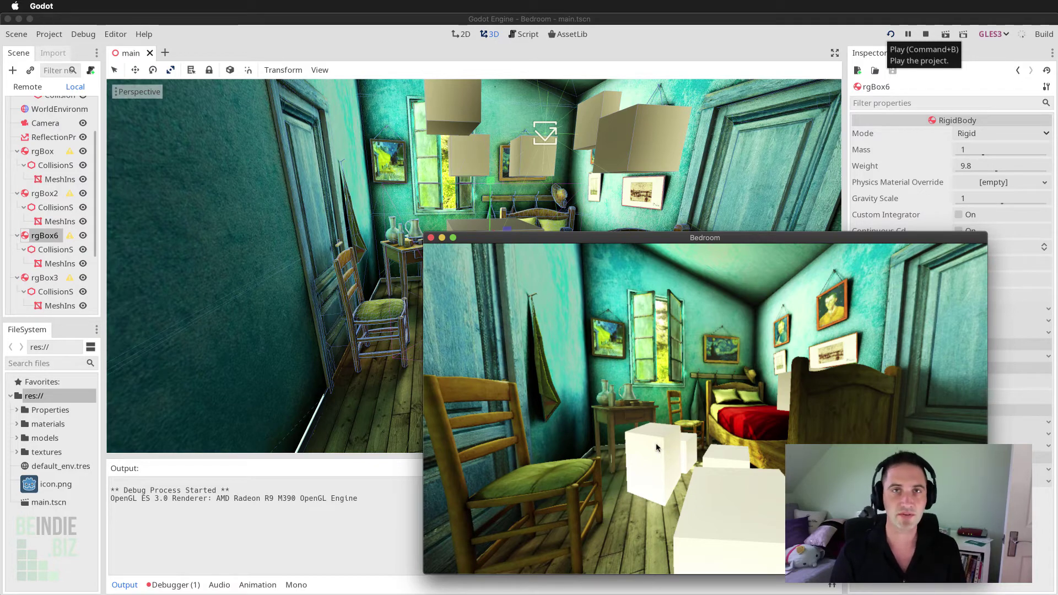
{"action": "left_click", "coordinate": [431, 237]}
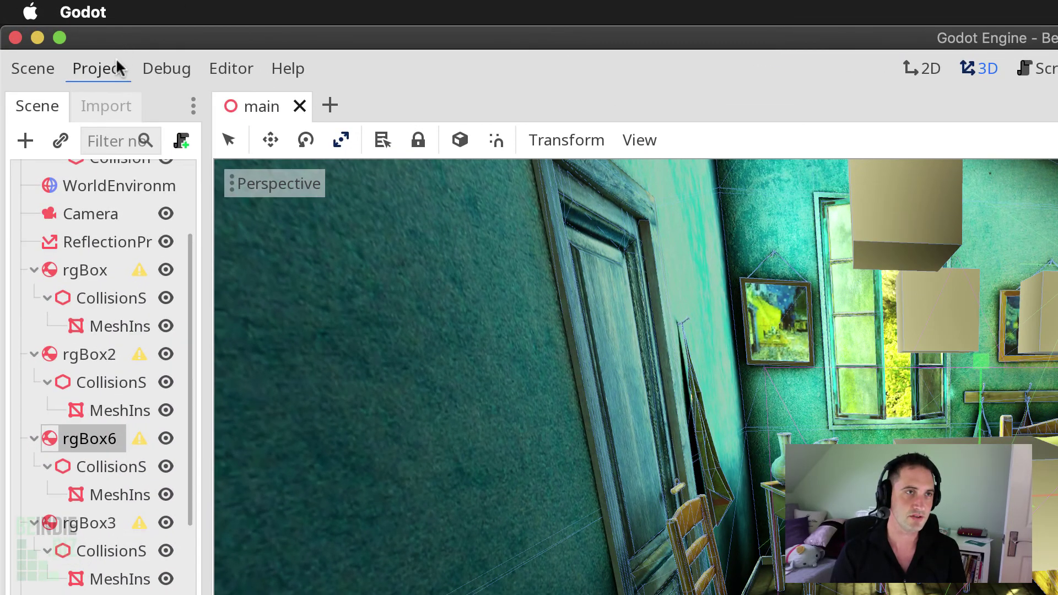
- Set the project's 3D physics default gravity to 0
{"action": "left_click", "coordinate": [113, 66]}
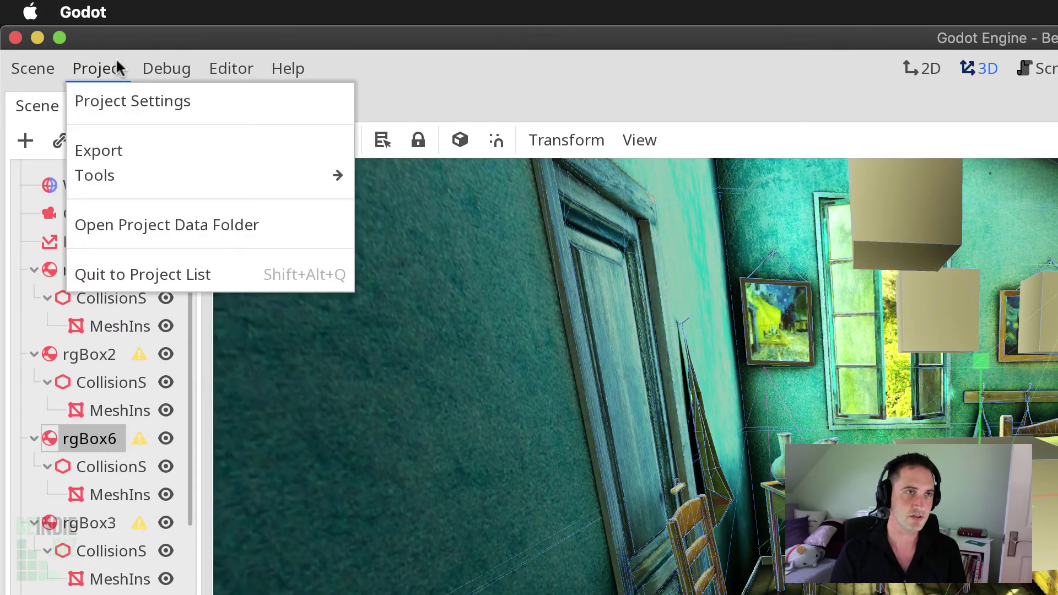
{"action": "left_click", "coordinate": [118, 102]}
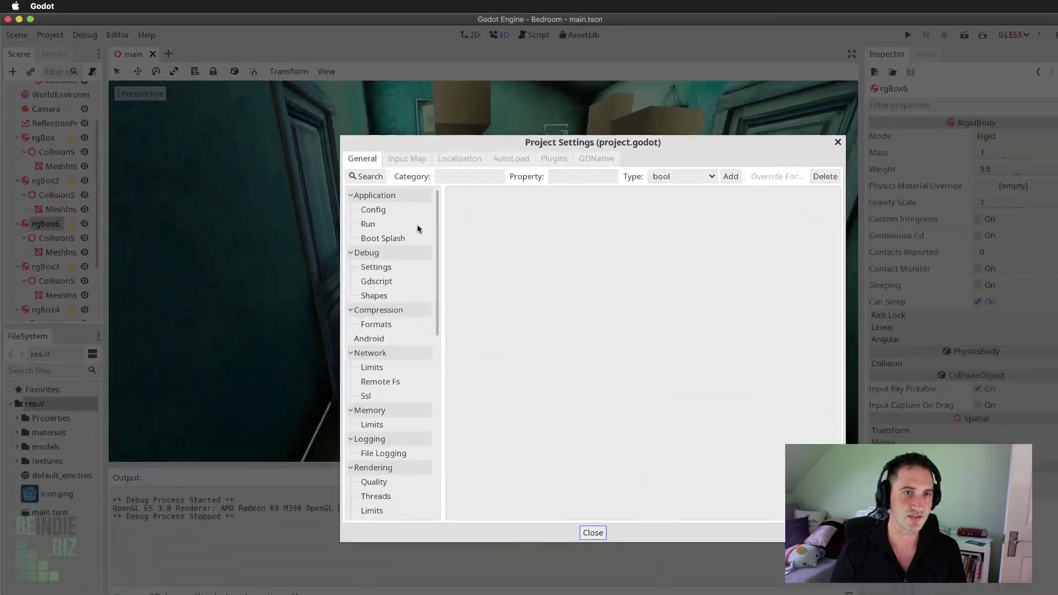
{"action": "left_click_drag", "start_coordinate": [429, 226], "coordinate": [446, 375]}
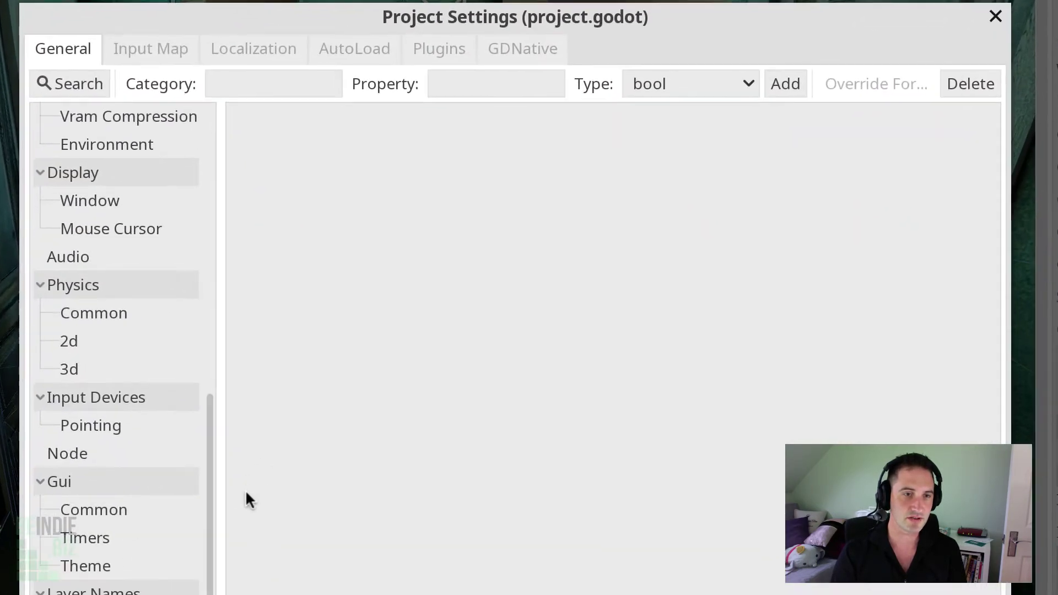
{"action": "left_click_drag", "start_coordinate": [246, 493], "coordinate": [245, 503]}
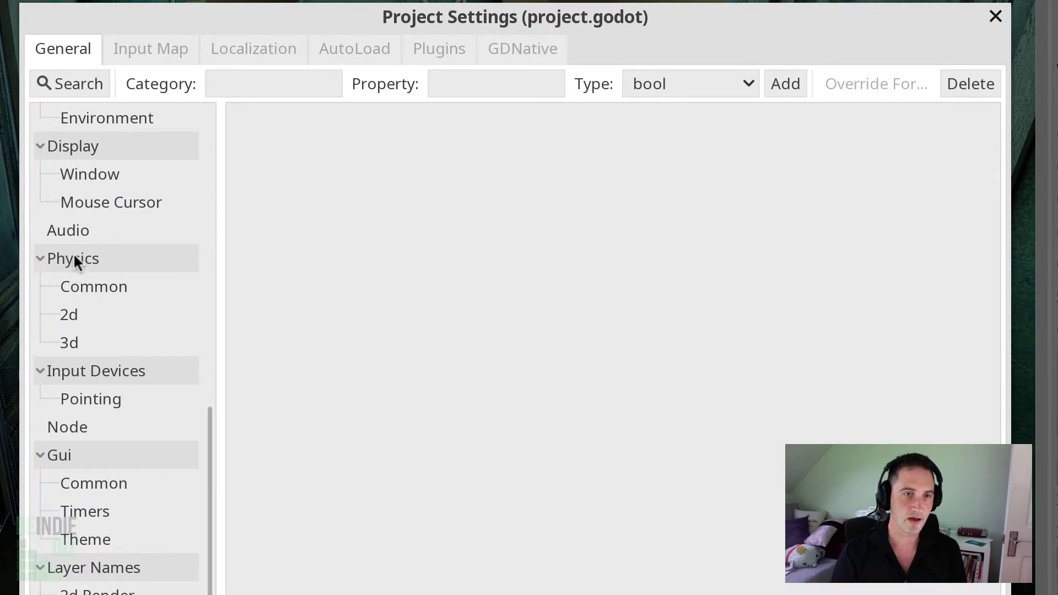
{"action": "left_click", "coordinate": [68, 343]}
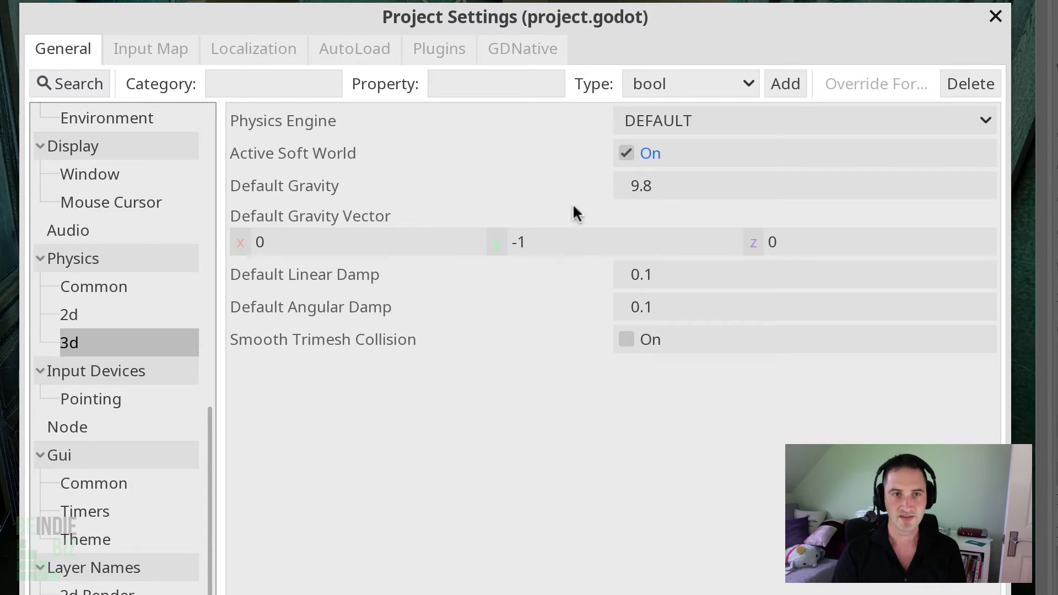
{"action": "left_click", "coordinate": [568, 241]}
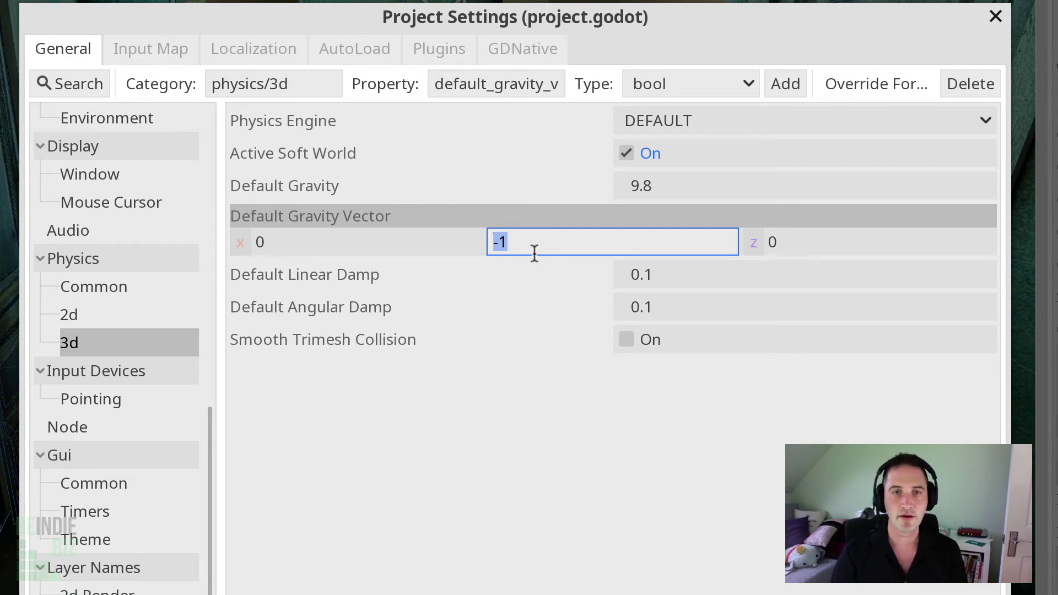
{"action": "left_click", "coordinate": [683, 184]}
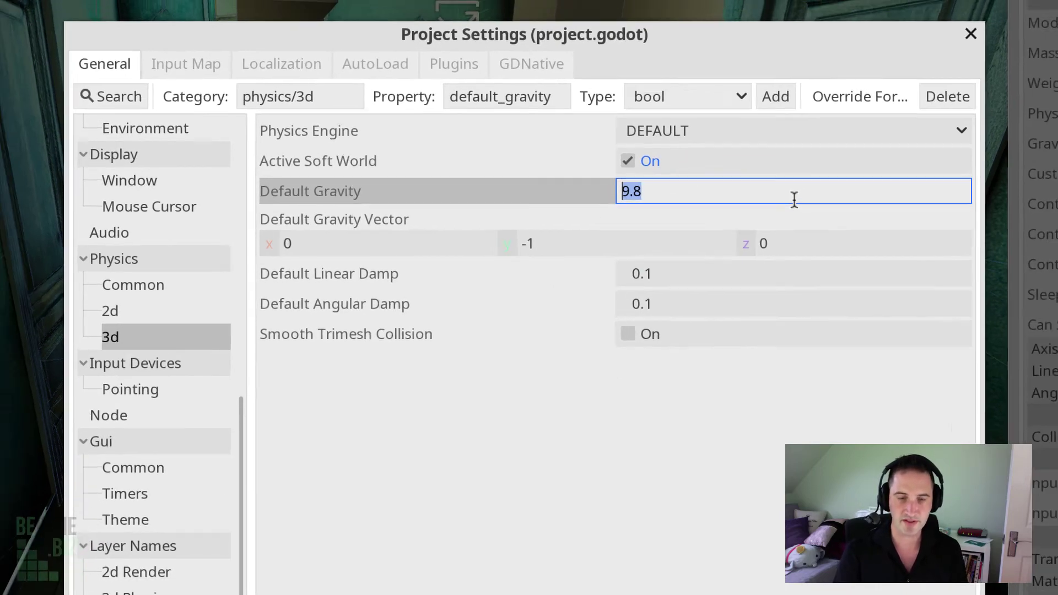
{"action": "type", "text": "0"}
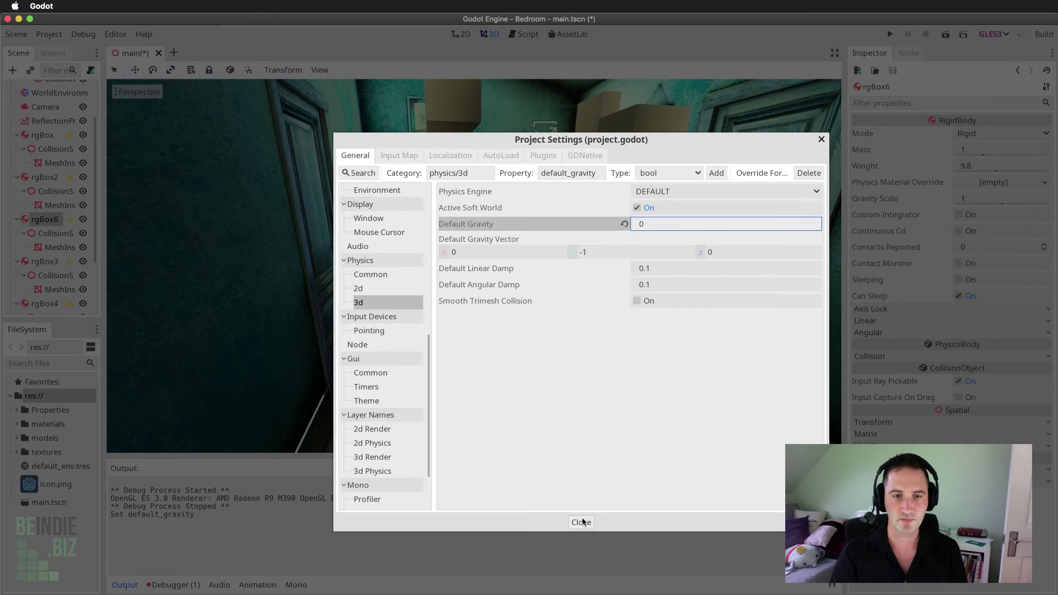
- Close the project settings, run the project to watch the boxes under zero gravity, and close the game window
{"action": "left_click", "coordinate": [582, 521]}
{"action": "key", "text": "super+b"}
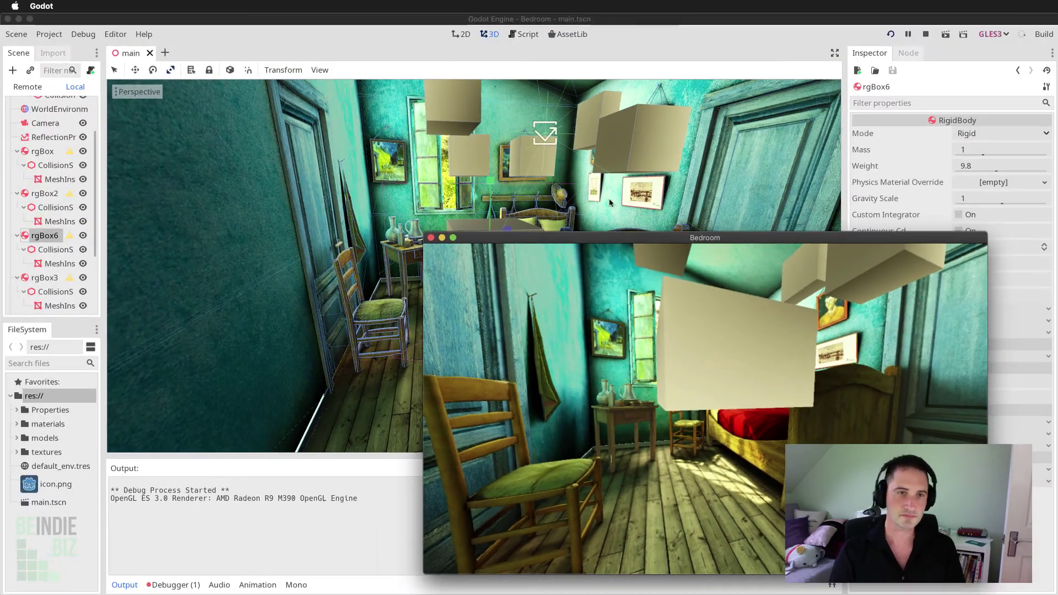
{"action": "left_click", "coordinate": [431, 238]}
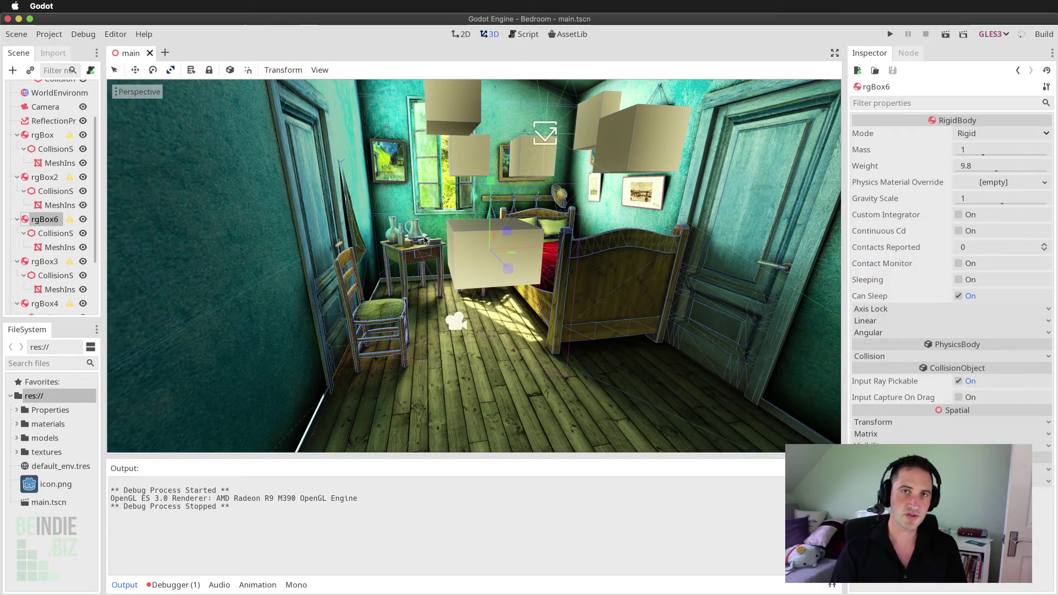
- Set the project's 3D physics default gravity to 9.8
{"action": "left_click", "coordinate": [49, 33]}
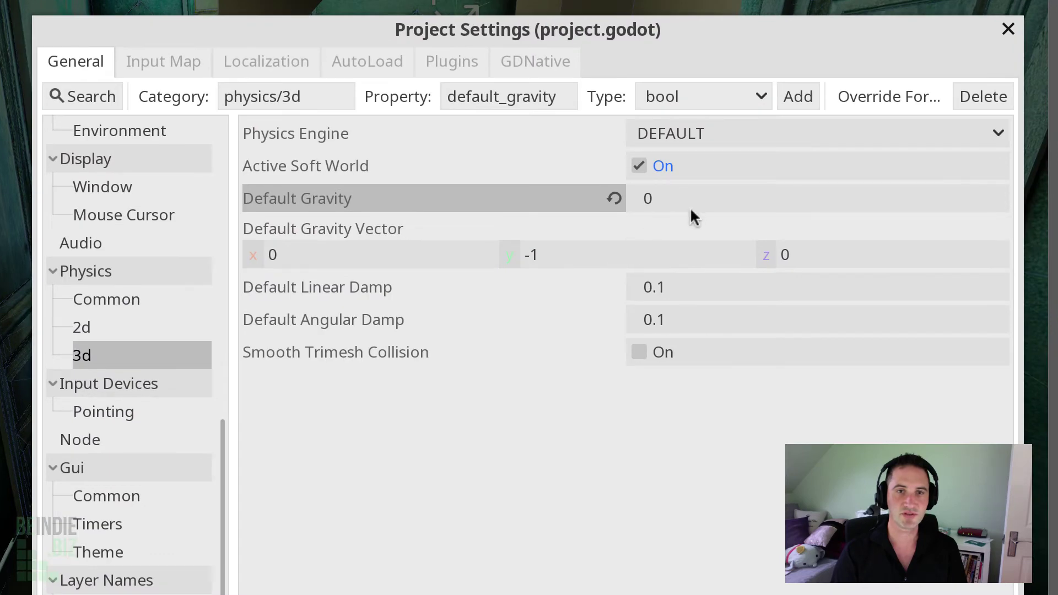
{"action": "left_click", "coordinate": [698, 197]}
{"action": "type", "text": "9.8"}
{"action": "key", "text": "Return"}
- Set the Y component of the 3D default gravity vector to -0.3 and test the boxes' motion in a project run
{"action": "left_click", "coordinate": [585, 250]}
{"action": "left_click", "coordinate": [585, 250]}
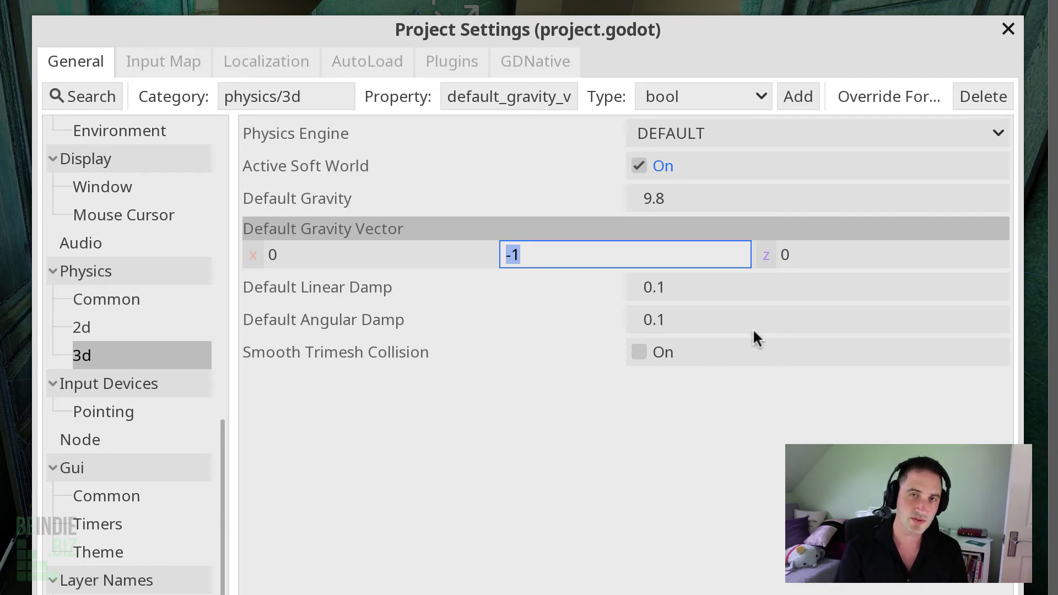
{"action": "type", "text": "-0.3"}
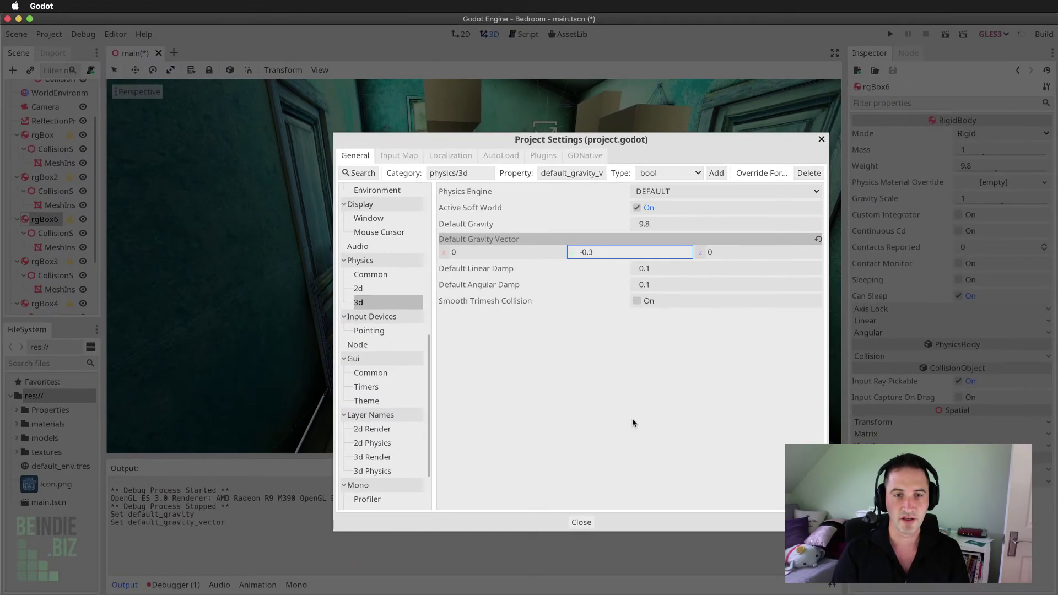
{"action": "left_click", "coordinate": [581, 521]}
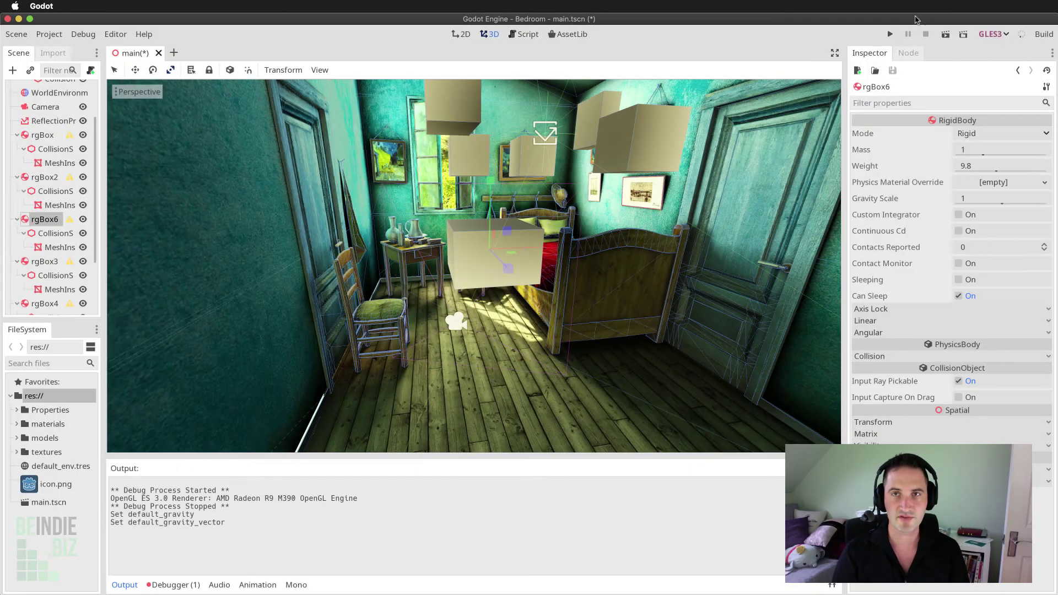
{"action": "key", "text": "super+s"}
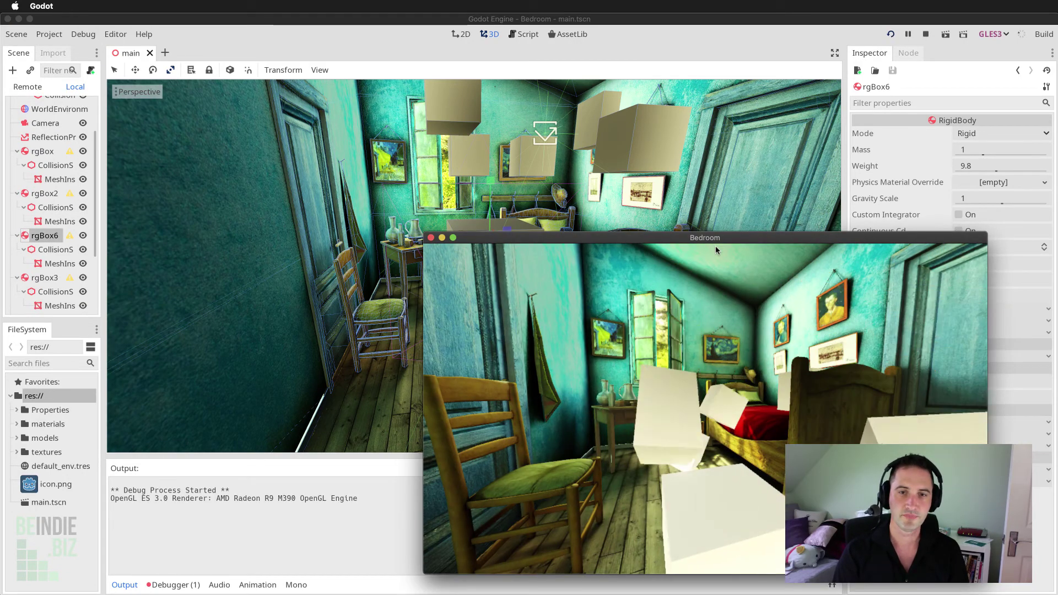
{"action": "left_click", "coordinate": [430, 237]}
- Reverse gravity by setting the default gravity vector's Y component to 1, and test it in a project run
{"action": "left_click", "coordinate": [49, 34]}
{"action": "left_click", "coordinate": [72, 50]}
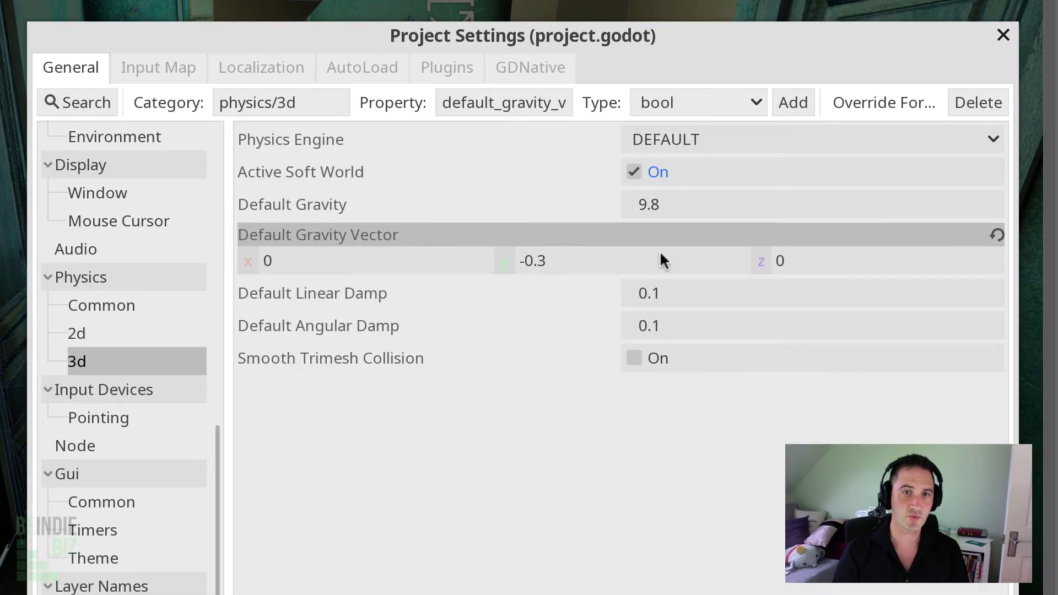
{"action": "left_click", "coordinate": [664, 259]}
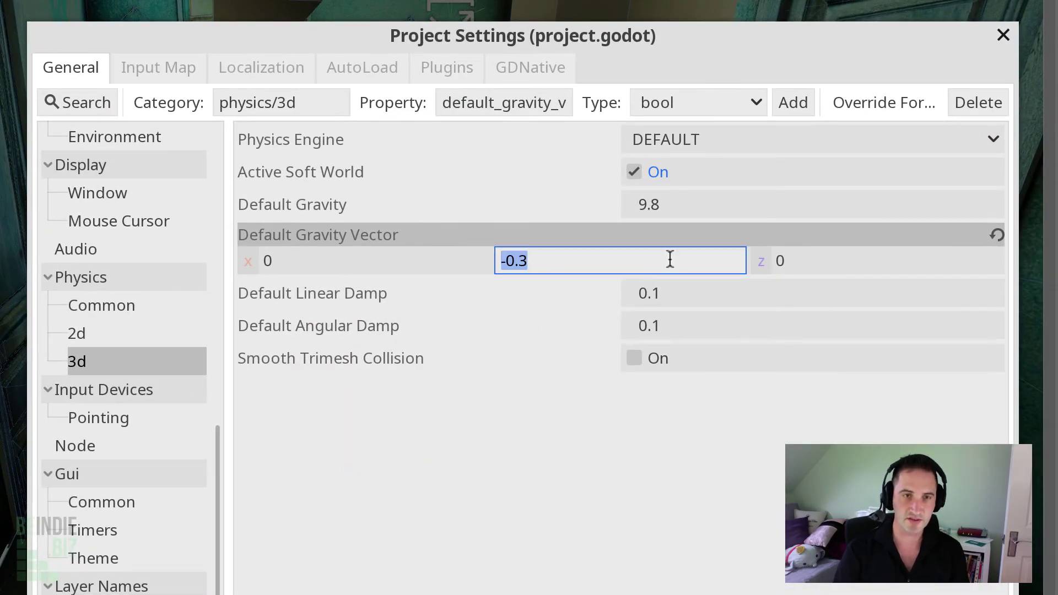
{"action": "type", "text": "1"}
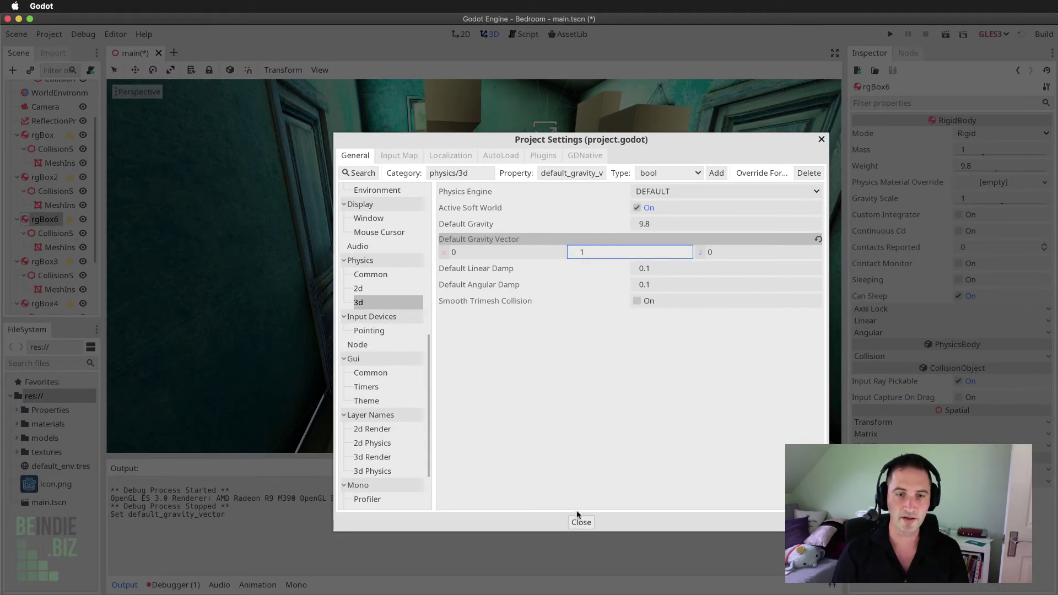
{"action": "left_click", "coordinate": [578, 518]}
{"action": "left_click", "coordinate": [892, 37]}
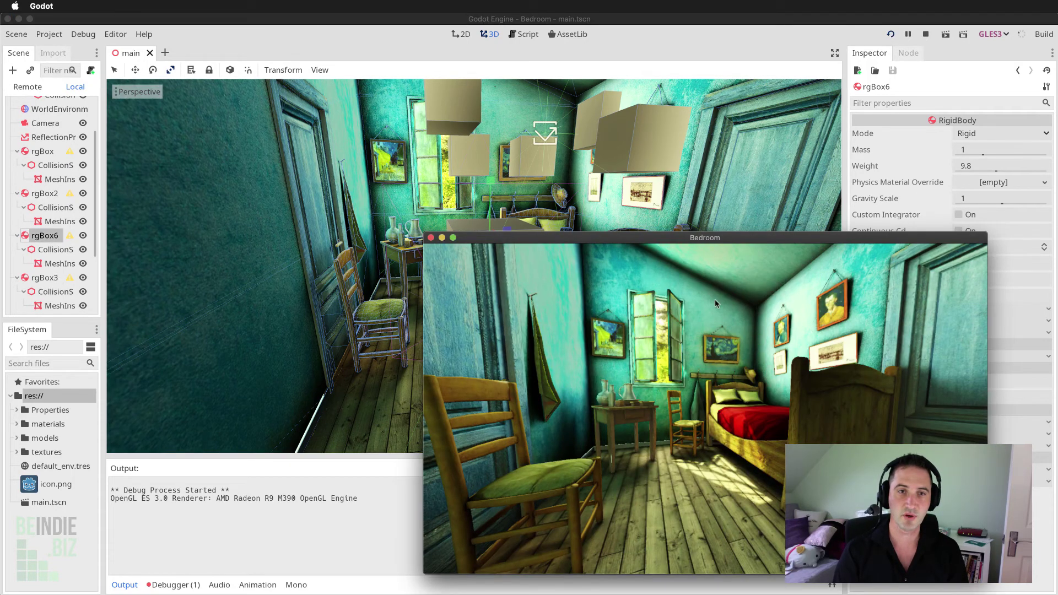
{"action": "left_click", "coordinate": [431, 238]}
- Weaken the upward gravity by setting the default gravity vector's Y component to 0.2, and test it in a project run
{"action": "left_click", "coordinate": [16, 22]}
{"action": "left_click", "coordinate": [47, 39]}
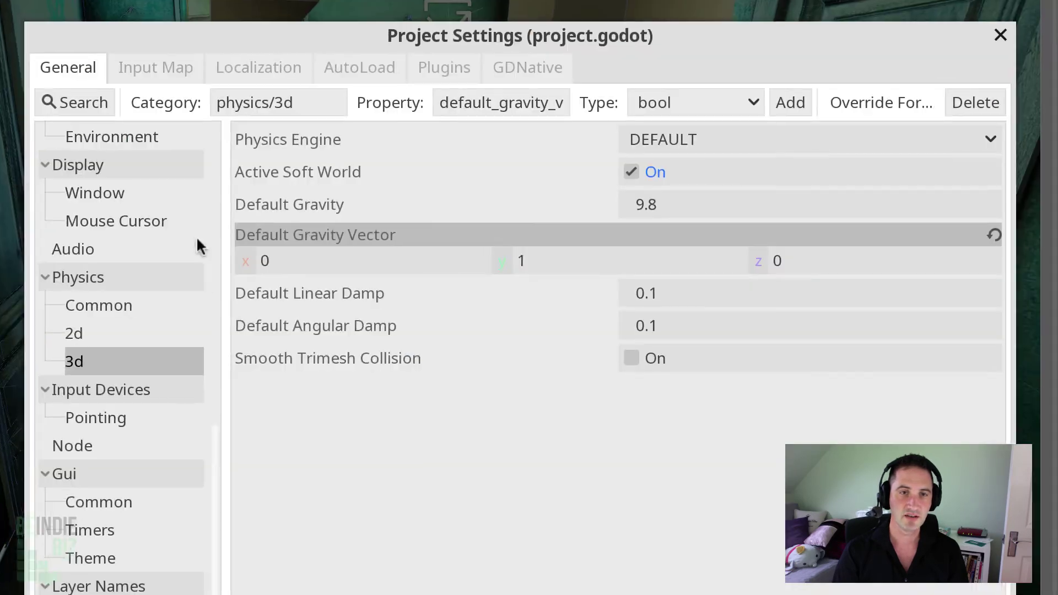
{"action": "left_click", "coordinate": [535, 263]}
{"action": "type", "text": "0.2"}
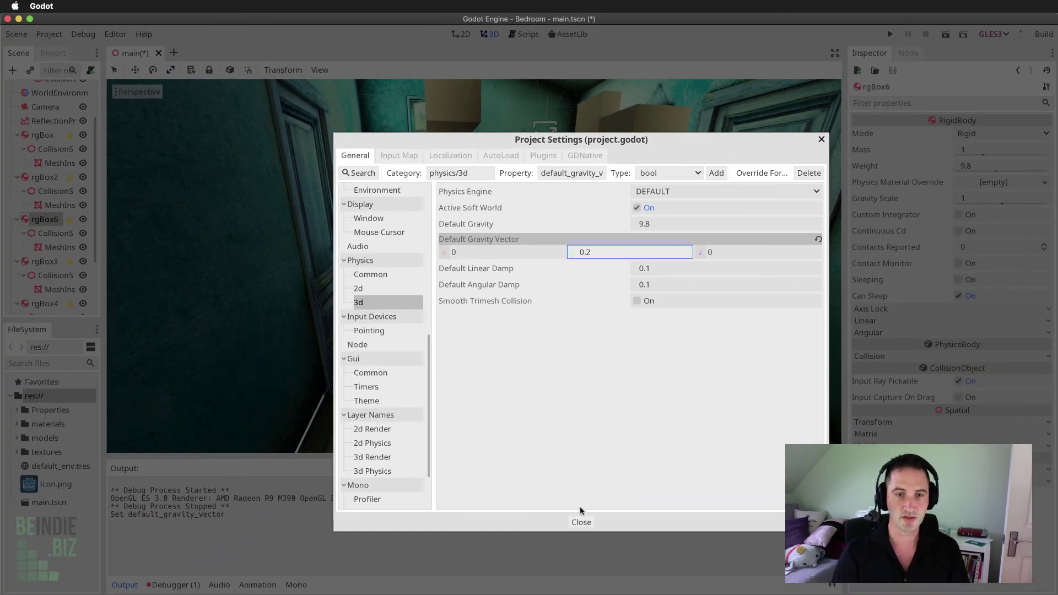
{"action": "left_click", "coordinate": [578, 517]}
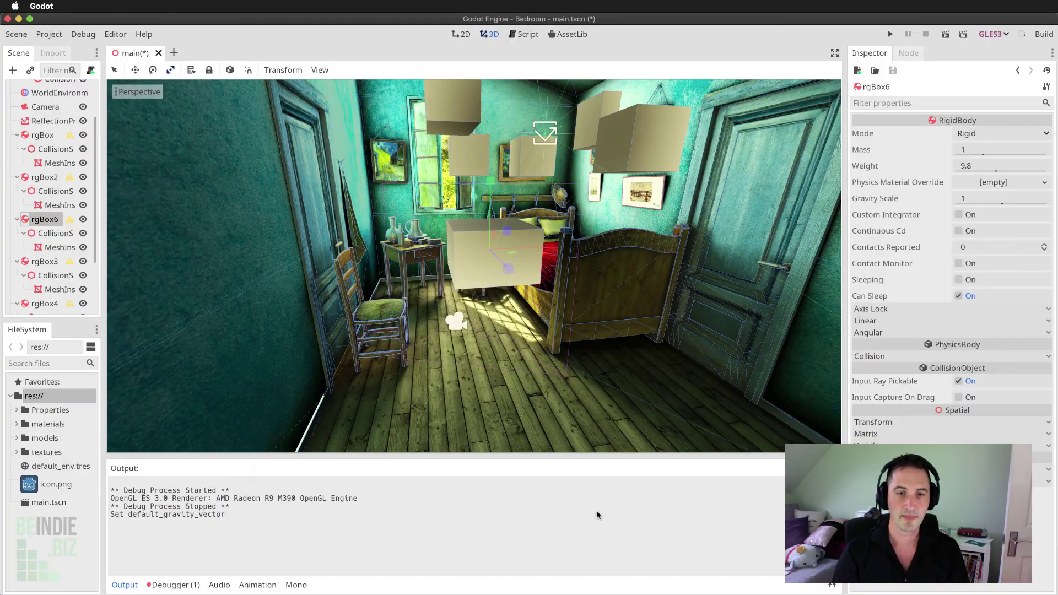
{"action": "left_click", "coordinate": [887, 34]}
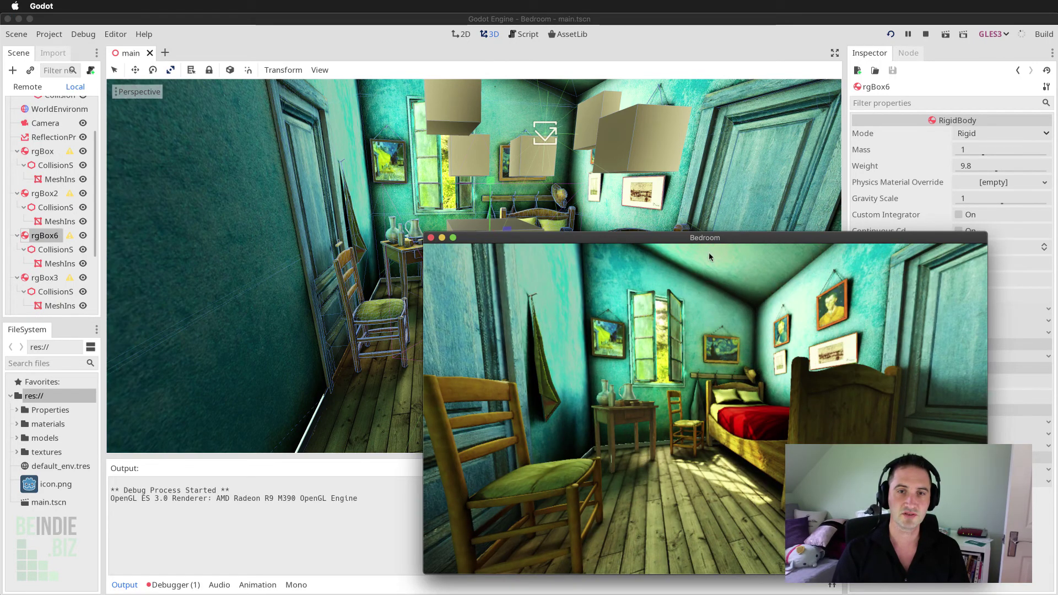
{"action": "left_click", "coordinate": [431, 238]}
- Set the Y component of the project's 3D default gravity vector to -1
{"action": "left_click", "coordinate": [49, 34]}
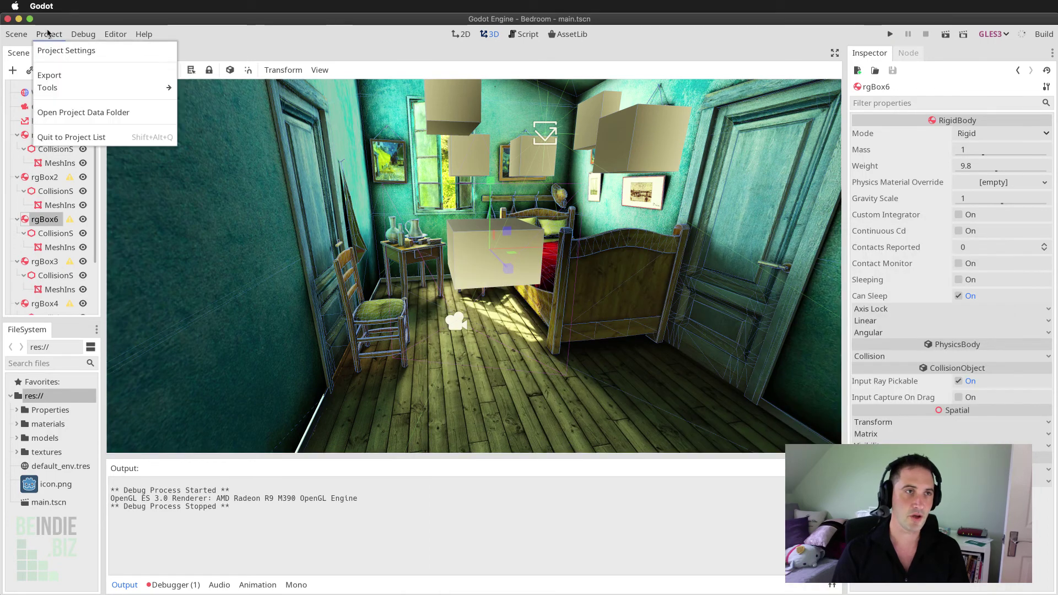
{"action": "left_click", "coordinate": [51, 48]}
{"action": "left_click", "coordinate": [634, 254]}
{"action": "type", "text": "-1"}
{"action": "key", "text": "Return"}
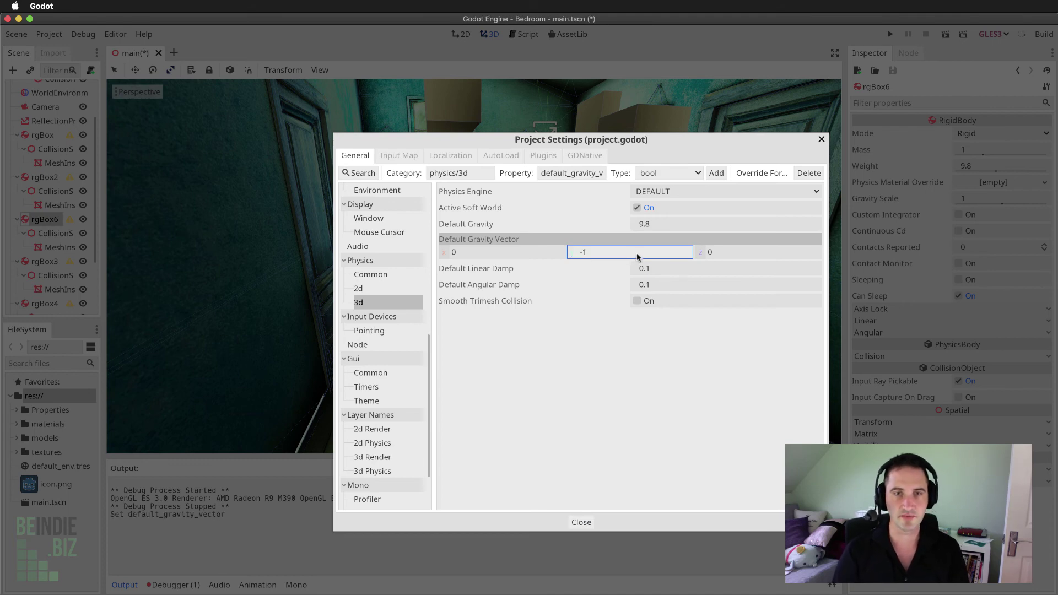